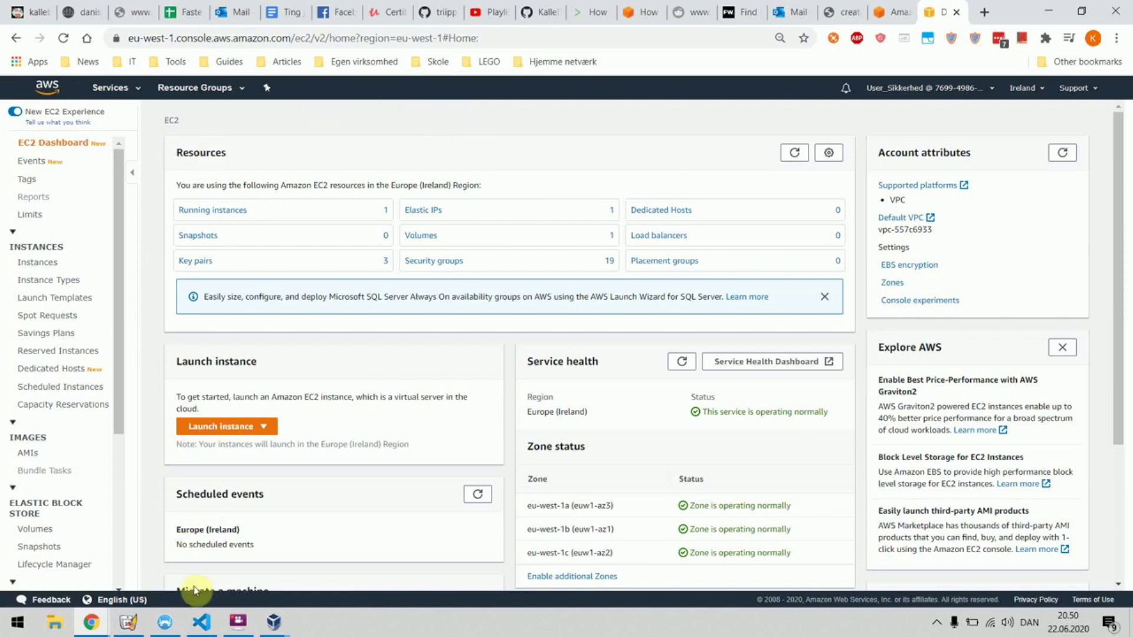
# Switch to Visual Studio Code and examine the parameters and GuardDutyDetector resource in CloudFormation-GuardDuty-Start.yml.
pyautogui.click(201, 625)
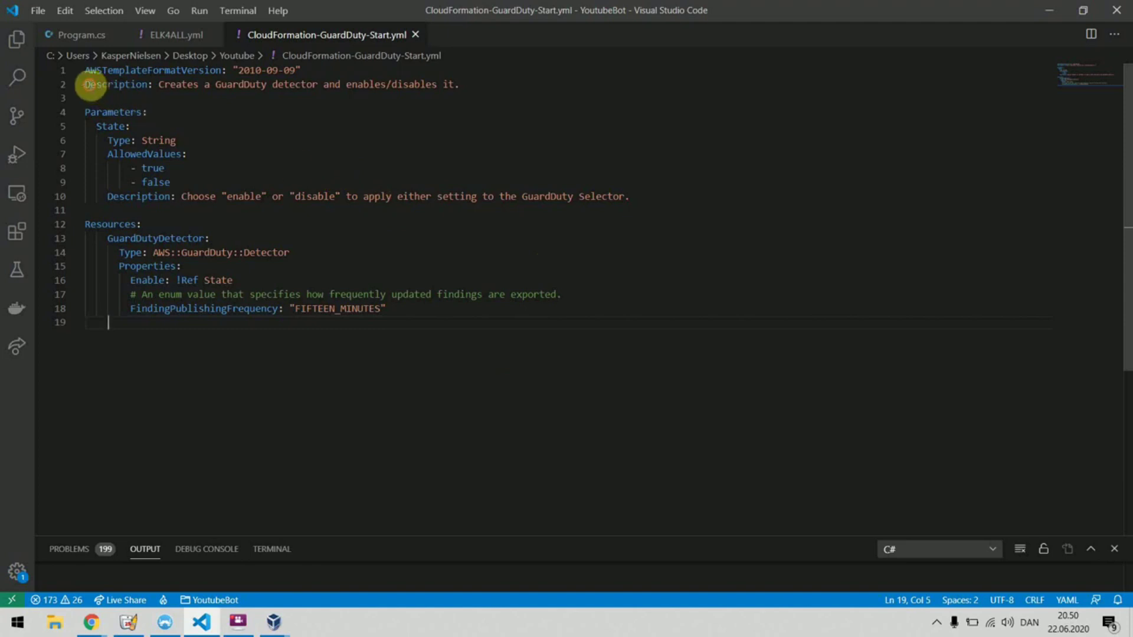
pyautogui.moveTo(91, 84); pyautogui.dragTo(165, 168)
pyautogui.moveTo(336, 268); pyautogui.dragTo(510, 397)
pyautogui.click(511, 400)
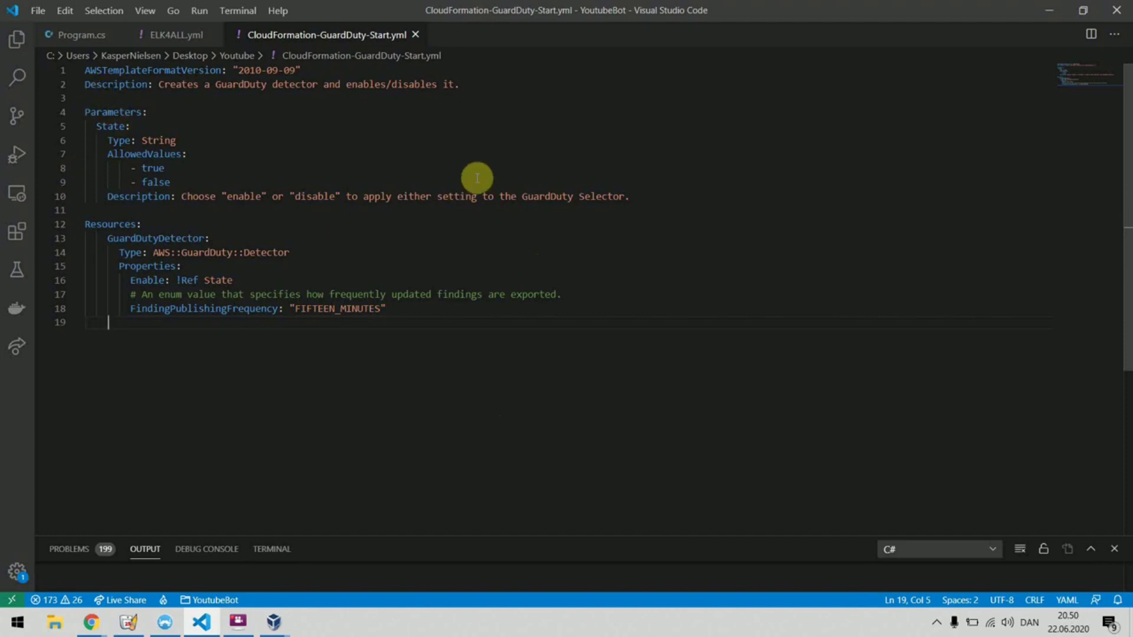
pyautogui.moveTo(84, 70); pyautogui.dragTo(447, 294)
pyautogui.click(476, 360)
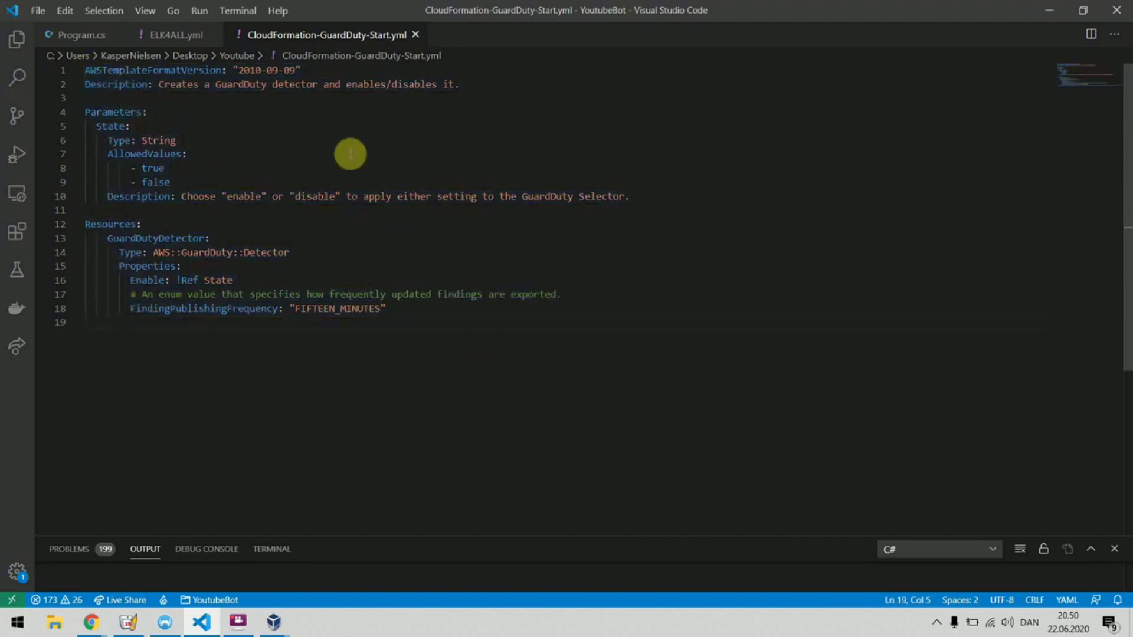
pyautogui.moveTo(87, 112); pyautogui.dragTo(637, 210)
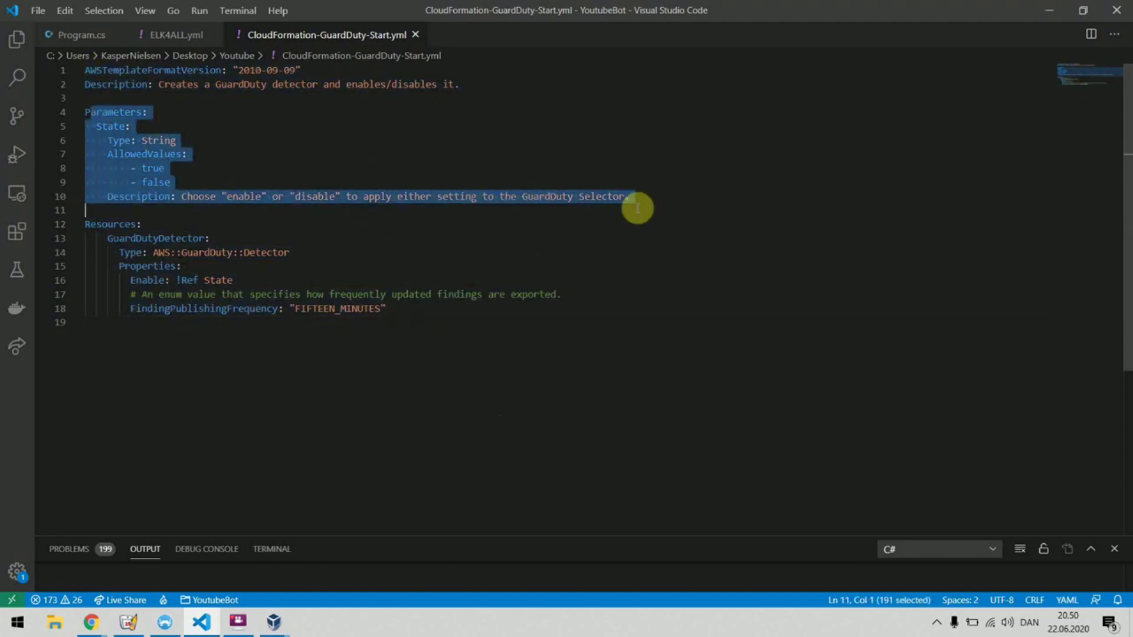
pyautogui.click(673, 276)
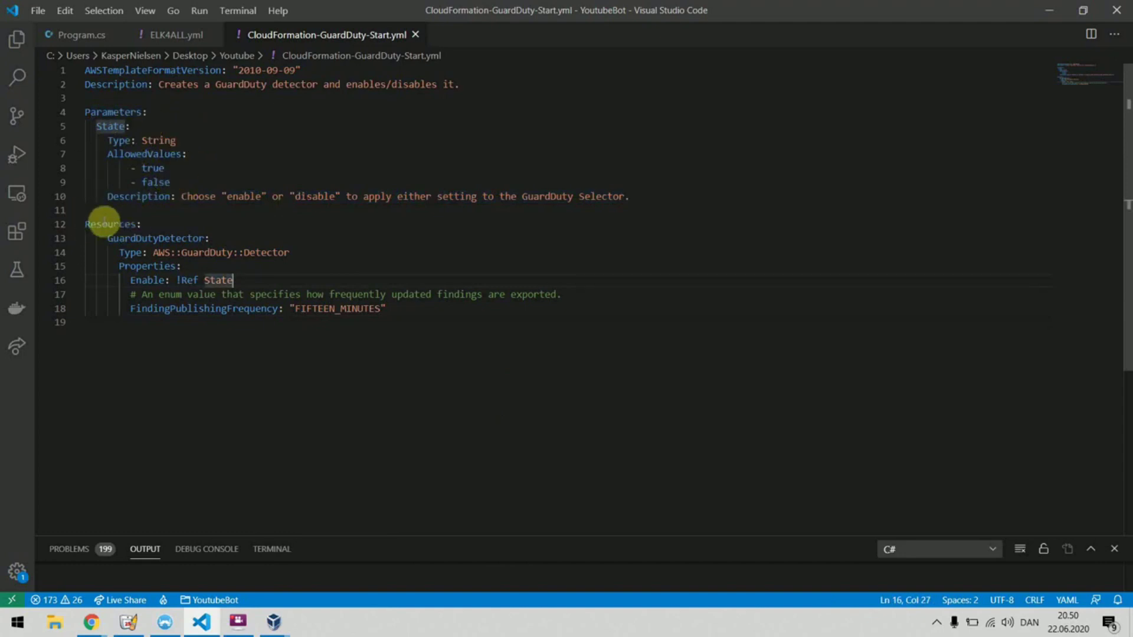
pyautogui.doubleClick(140, 240)
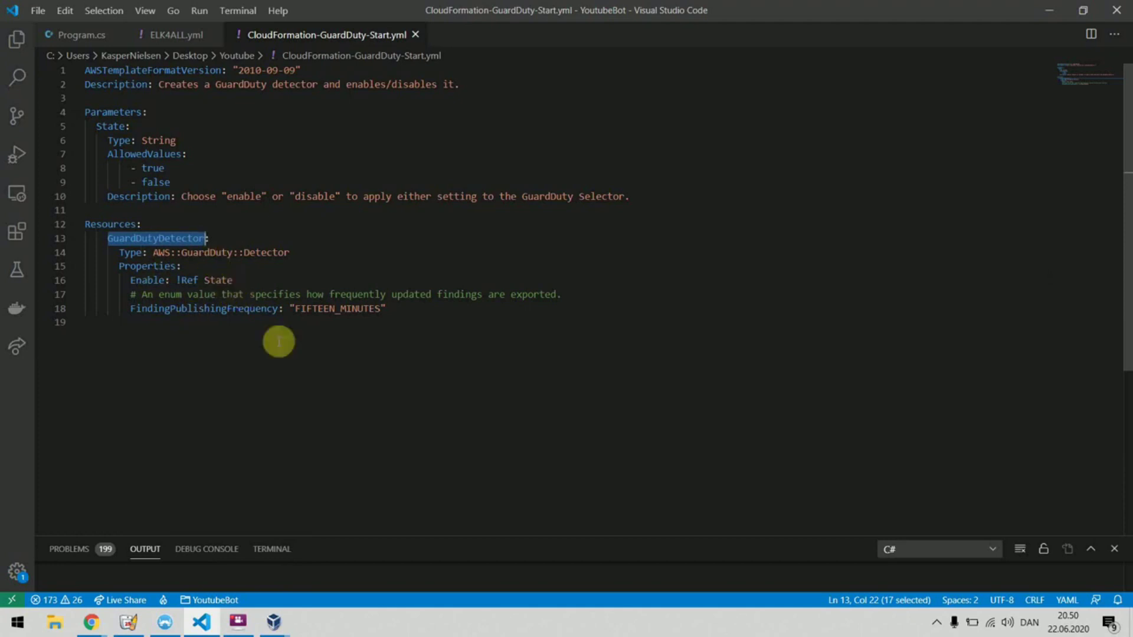
pyautogui.click(446, 360)
pyautogui.moveTo(510, 357); pyautogui.dragTo(51, 64)
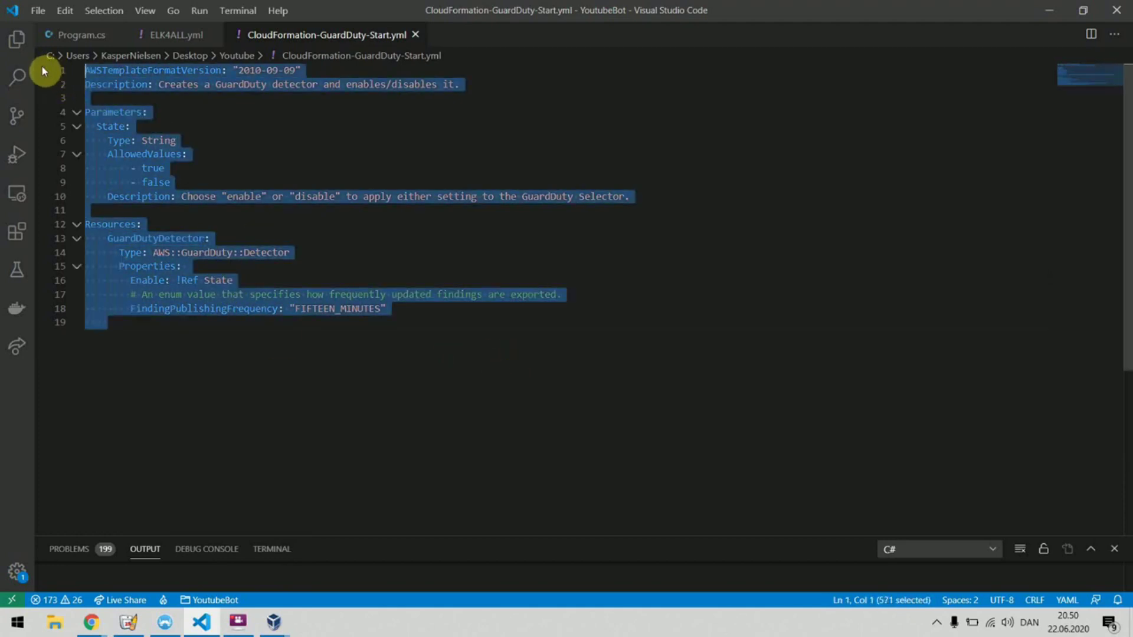
pyautogui.click(806, 240)
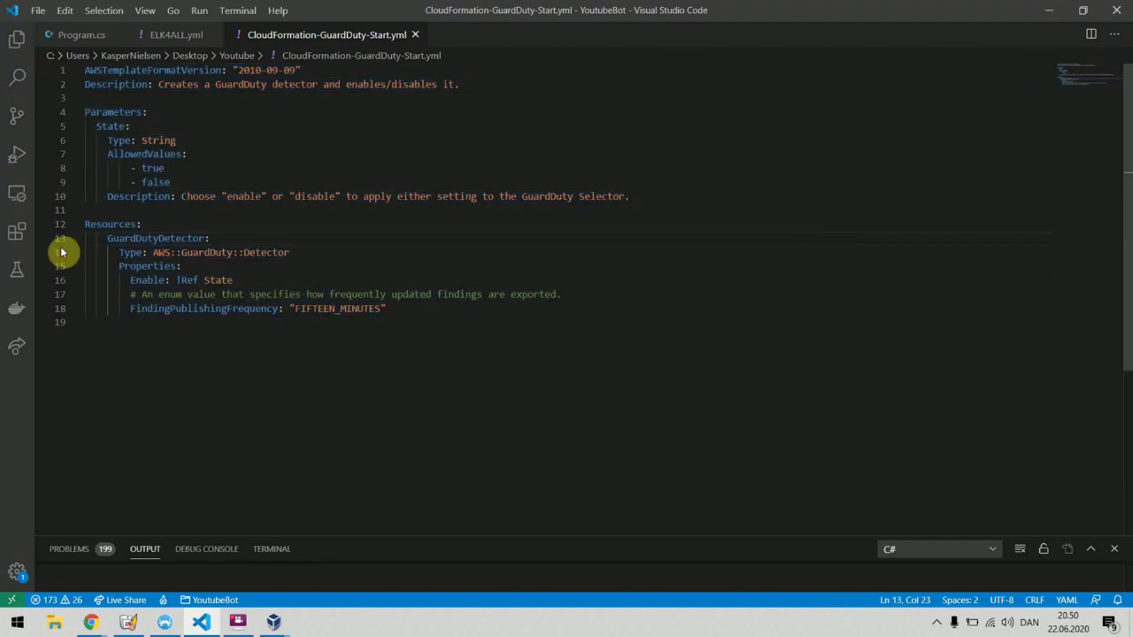
pyautogui.click(1046, 22)
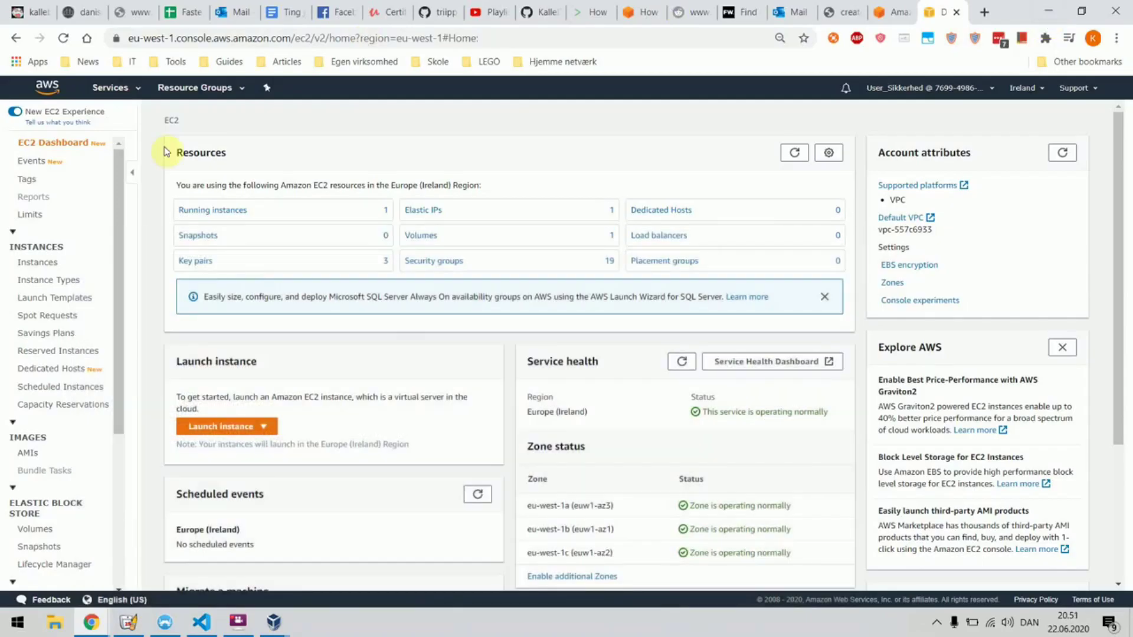
# Return to the AWS console in Chrome and open the CloudFormation service.
pyautogui.click(109, 89)
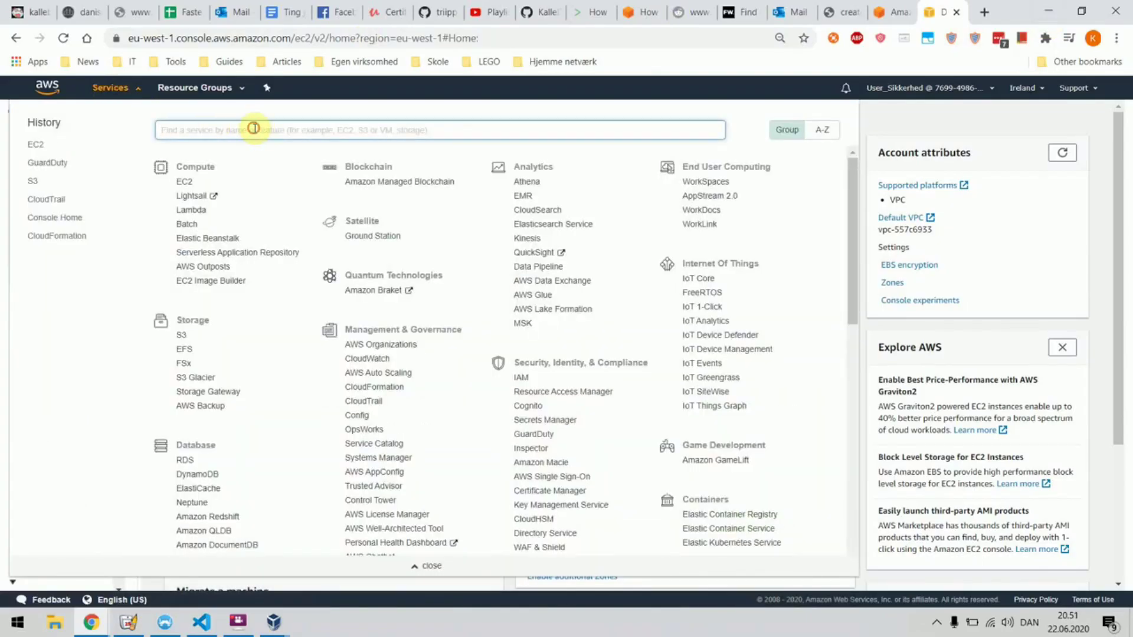
pyautogui.write('d')
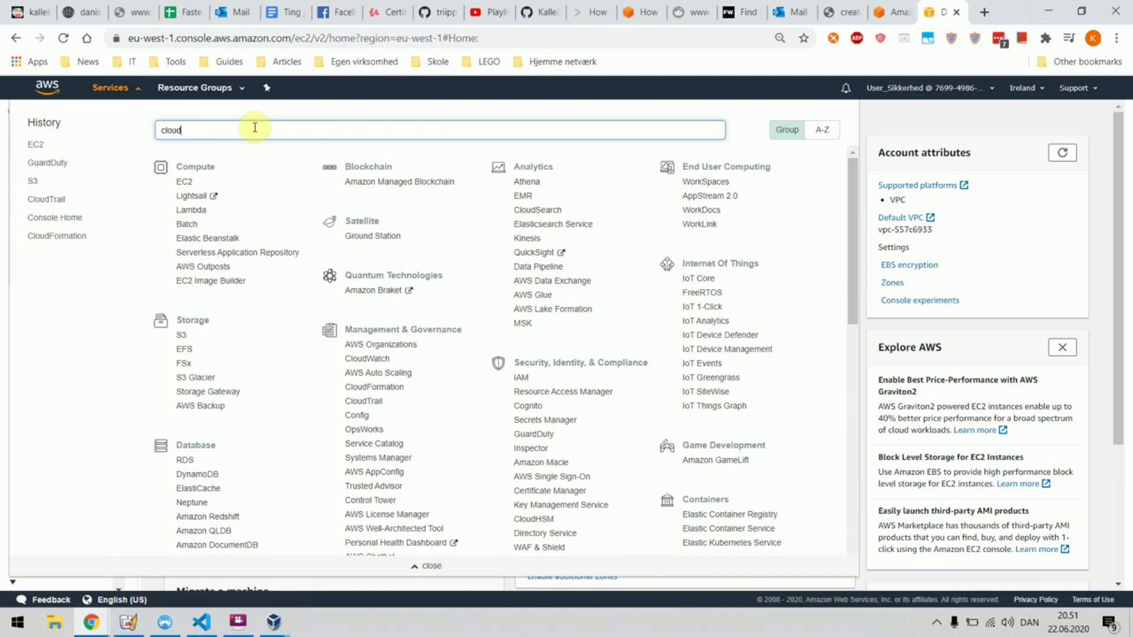
pyautogui.write('loudform')
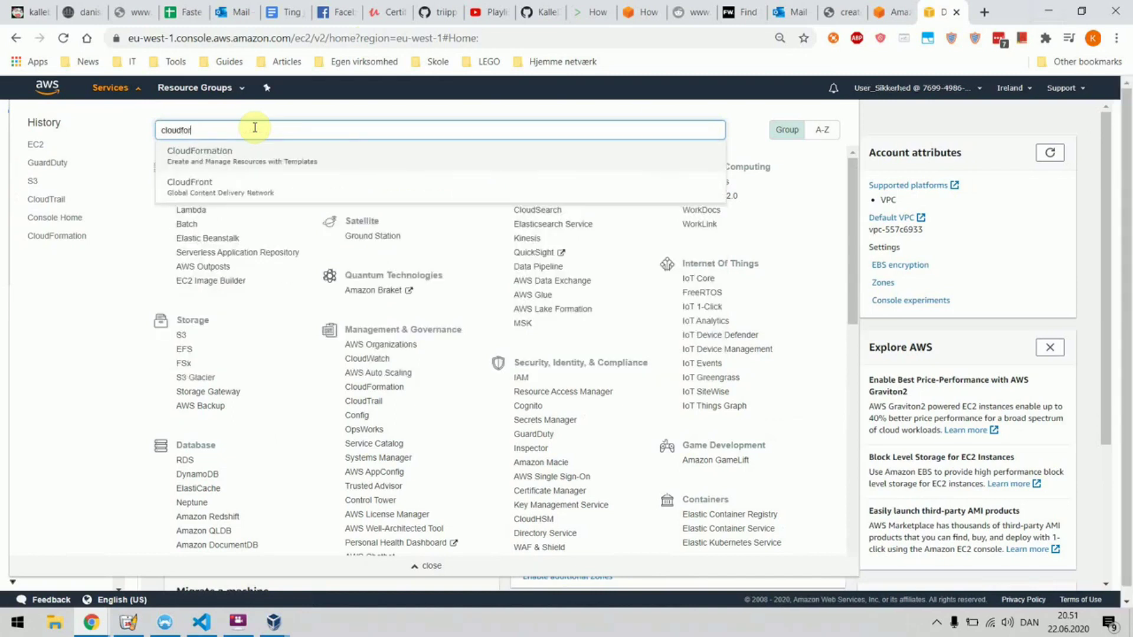
pyautogui.click(247, 155)
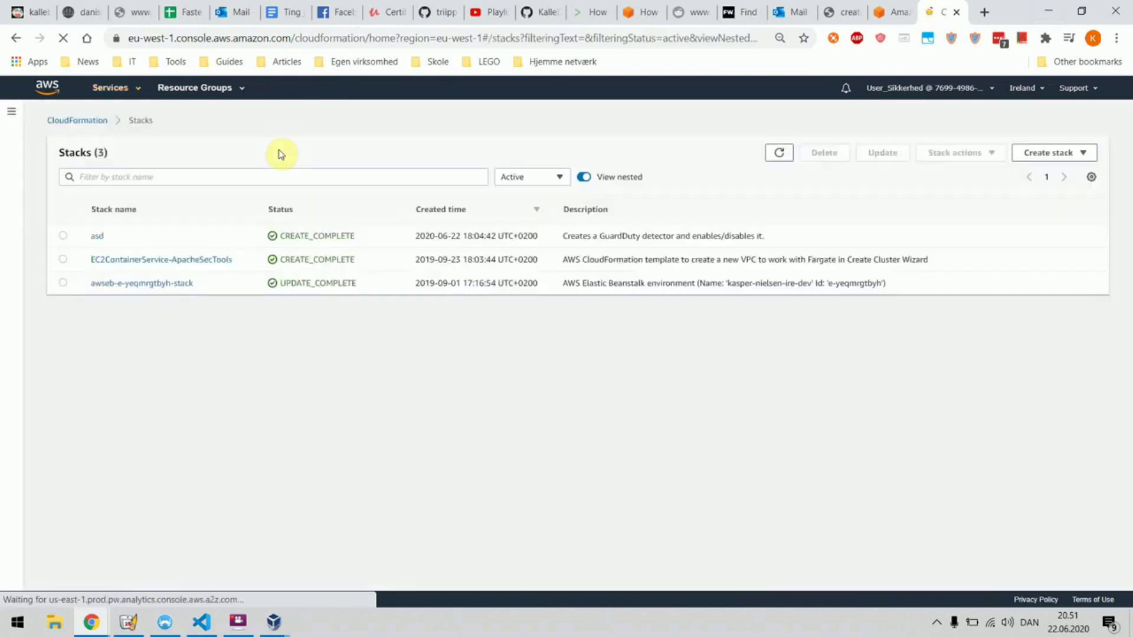
# Start a new CloudFormation stack and upload CloudFormation-GuardDuty-Start.yml from the Youtube folder as its template.
pyautogui.click(1048, 152)
pyautogui.click(991, 172)
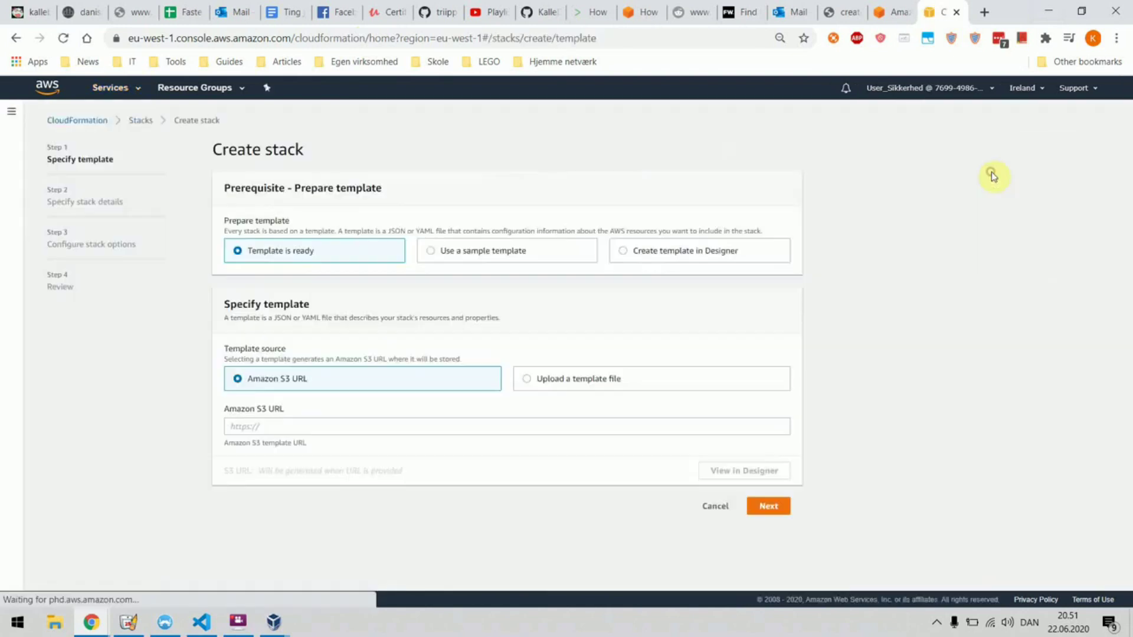
pyautogui.click(576, 378)
pyautogui.click(246, 427)
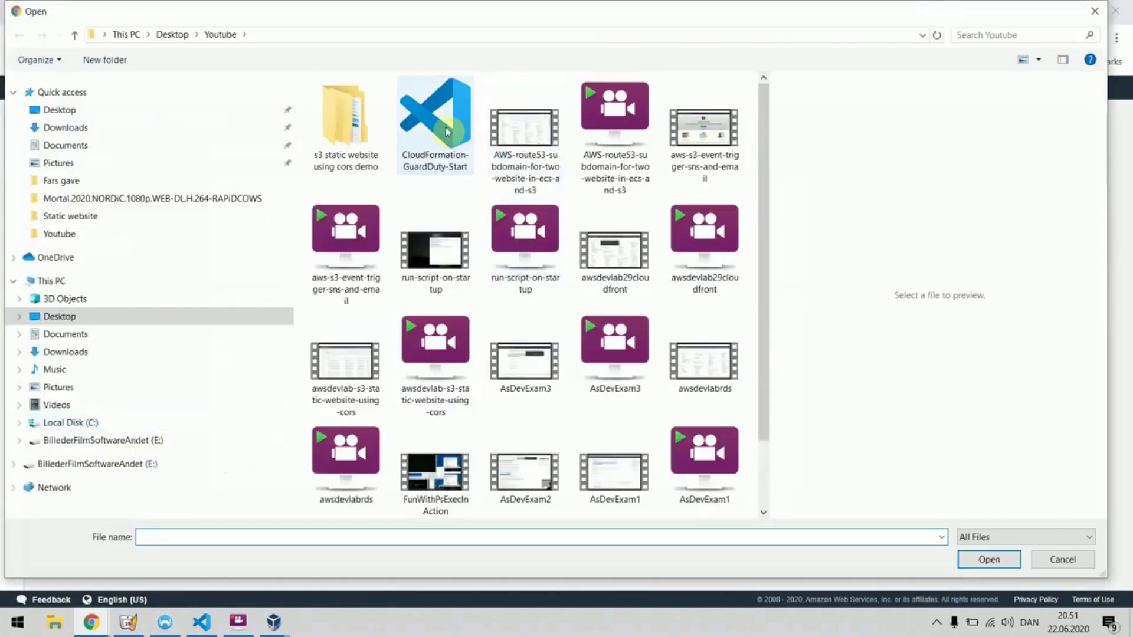
pyautogui.click(436, 118)
pyautogui.click(987, 560)
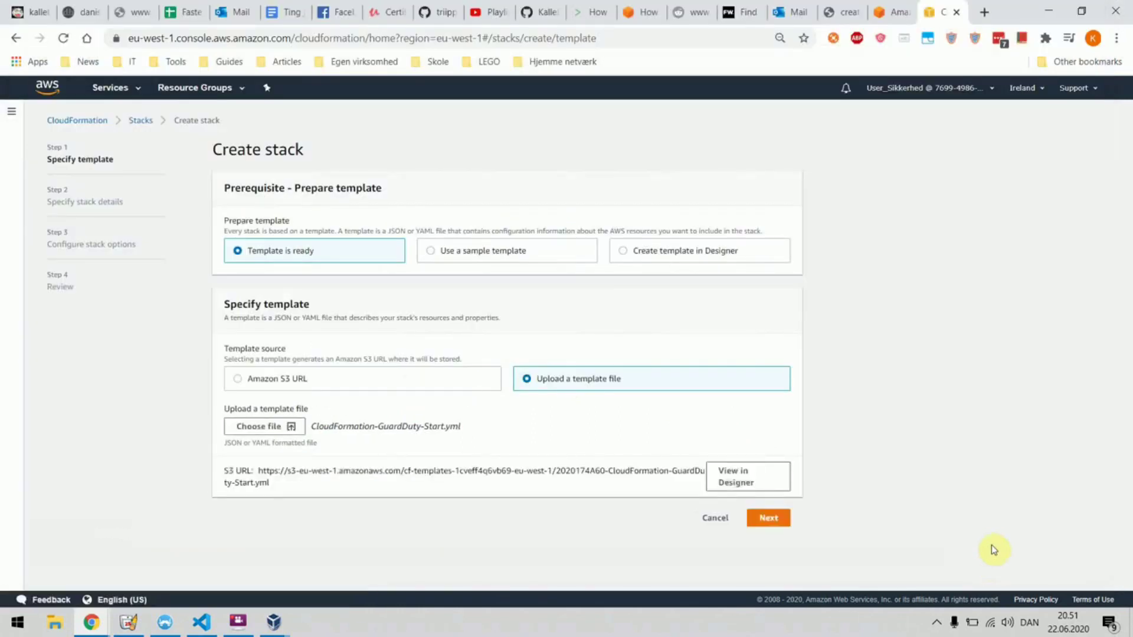
pyautogui.click(769, 519)
# Name the stack guardduty-enabler and show the choices for its State parameter.
pyautogui.click(311, 245)
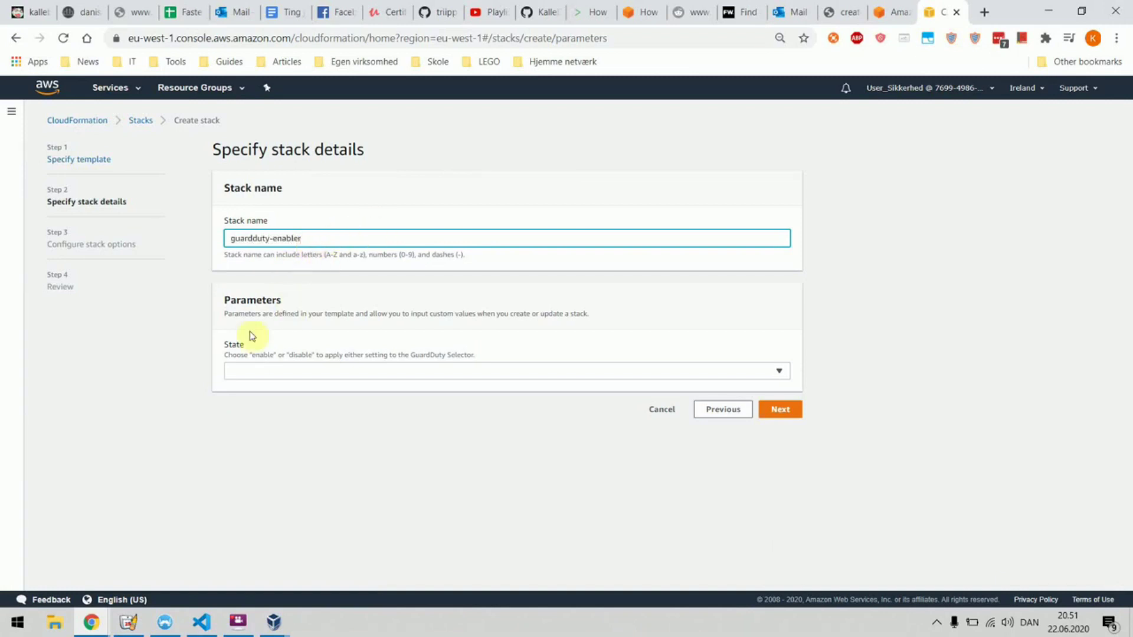
pyautogui.click(354, 371)
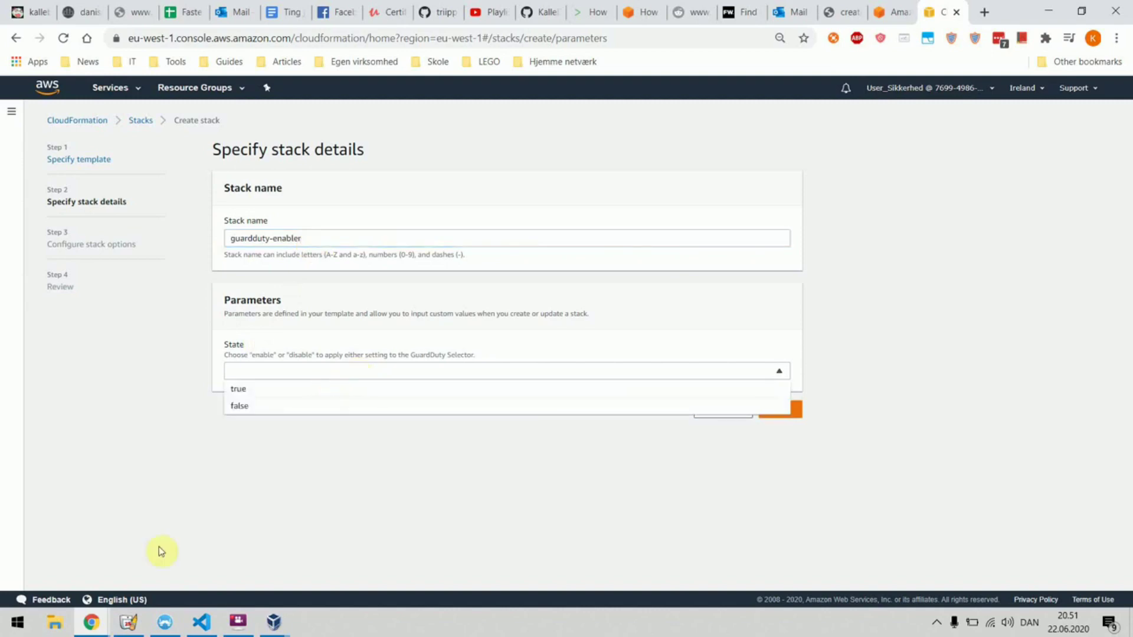
# Compare the State parameter's choices with the AllowedValues section of the template in Visual Studio Code.
pyautogui.click(201, 622)
pyautogui.click(496, 466)
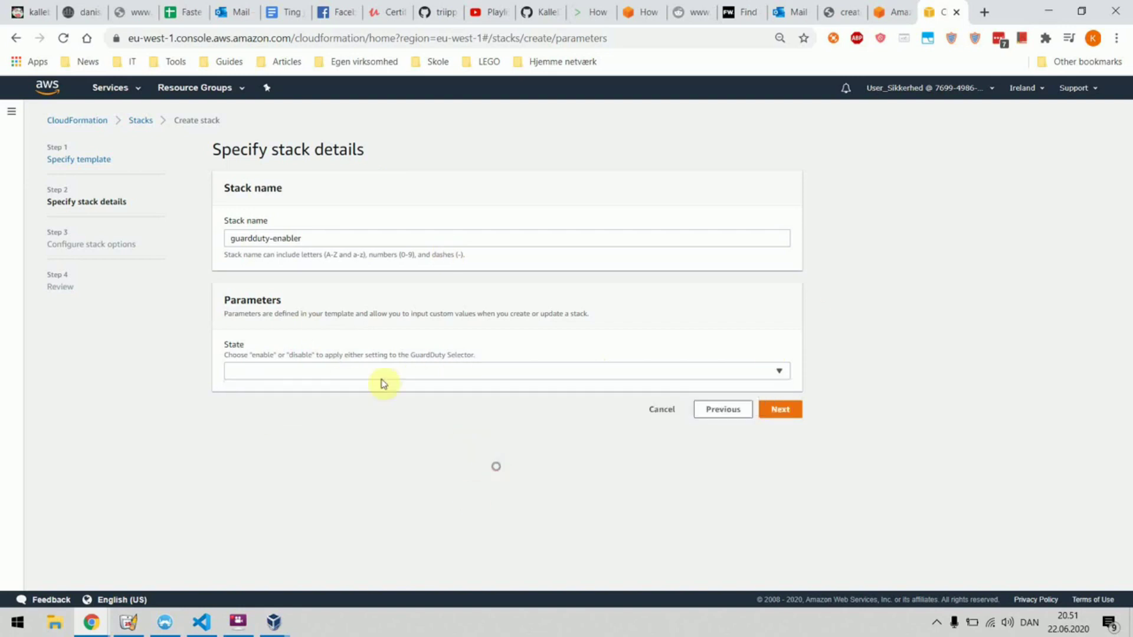
pyautogui.click(374, 377)
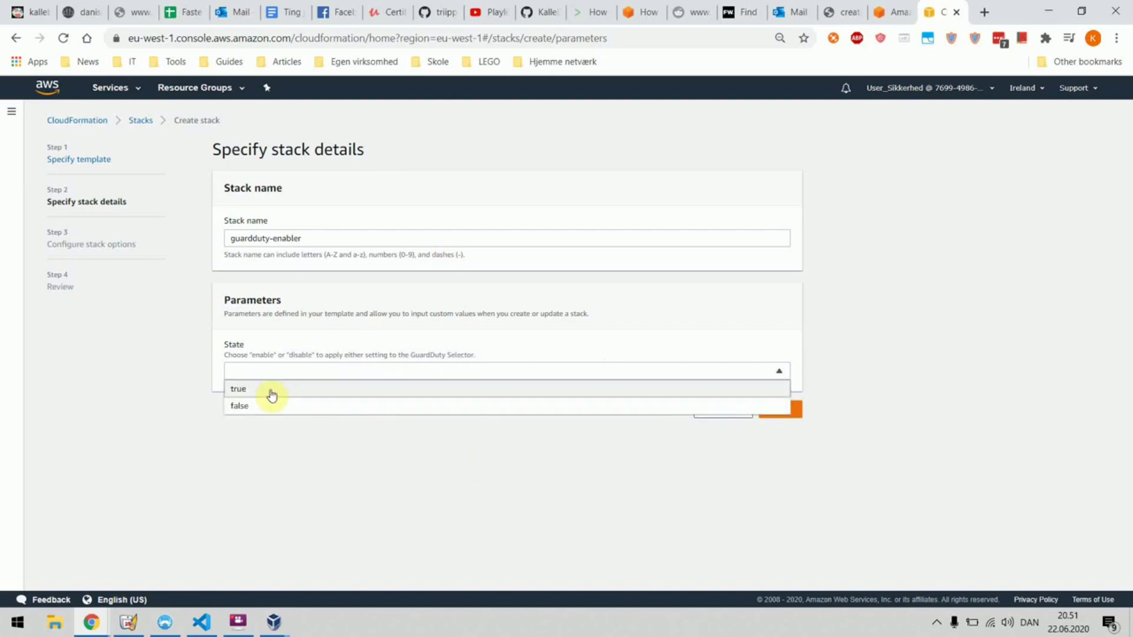
pyautogui.click(201, 622)
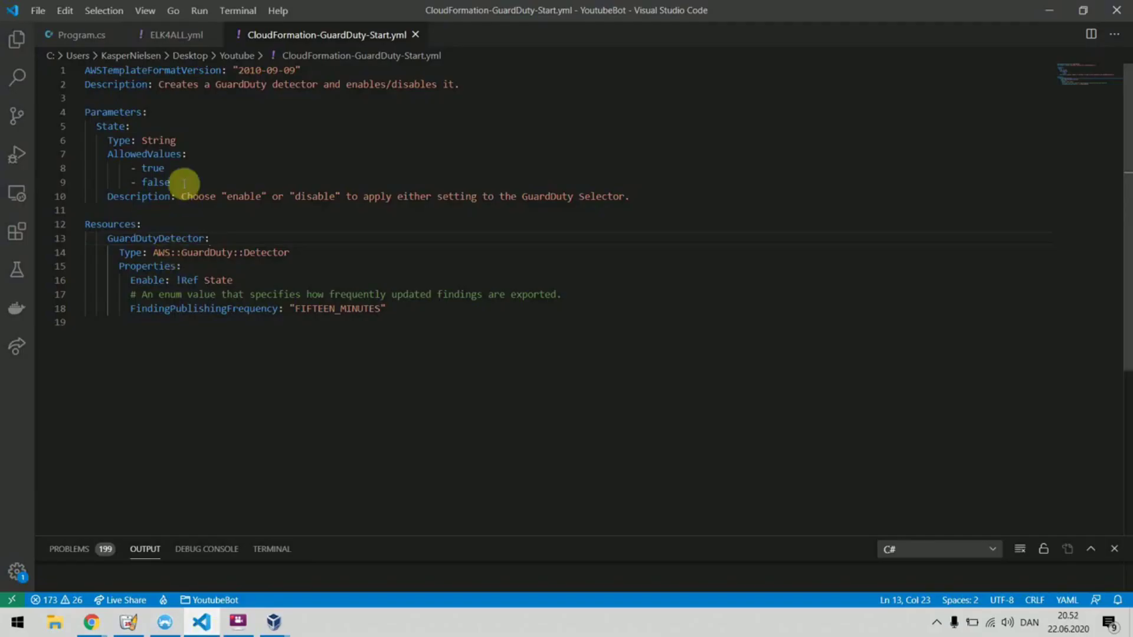
pyautogui.moveTo(172, 184); pyautogui.dragTo(75, 159)
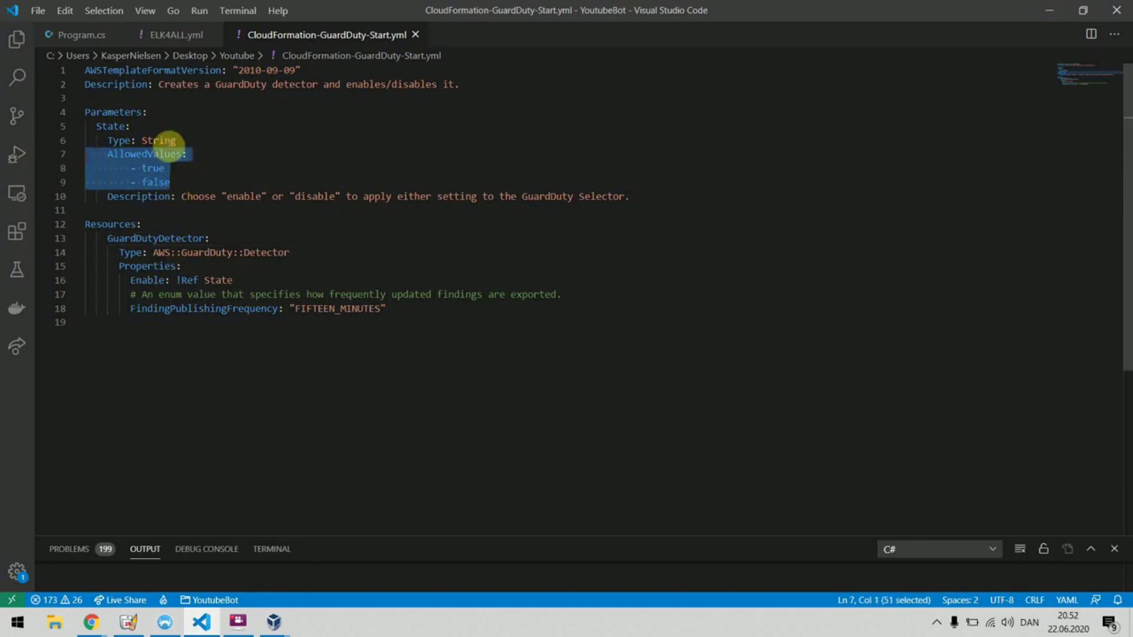
pyautogui.click(198, 158)
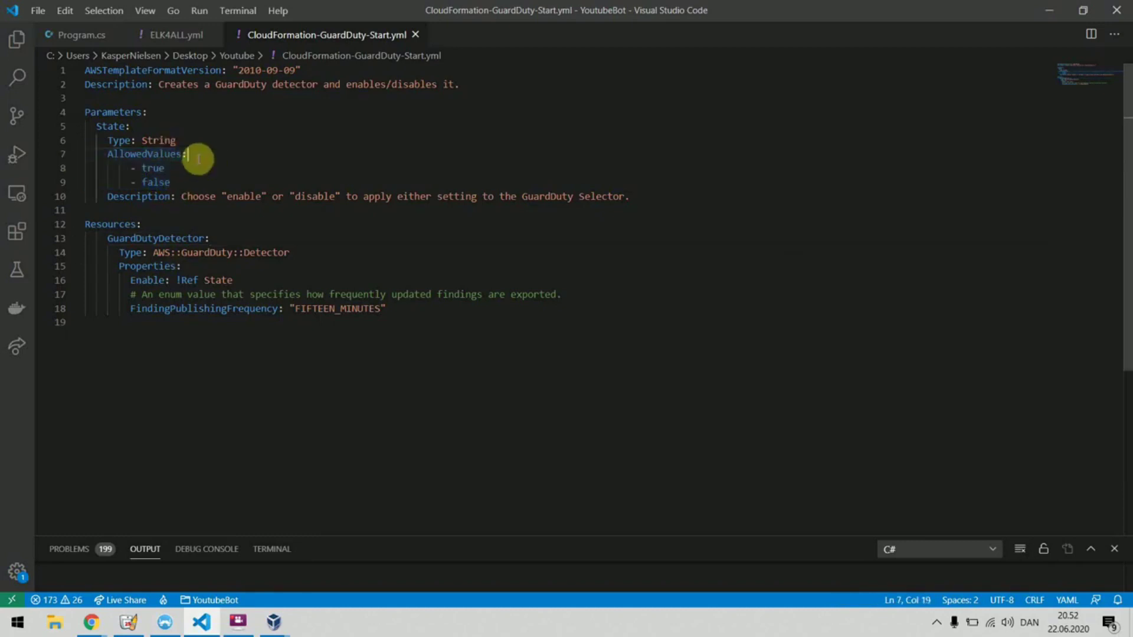
pyautogui.click(1045, 12)
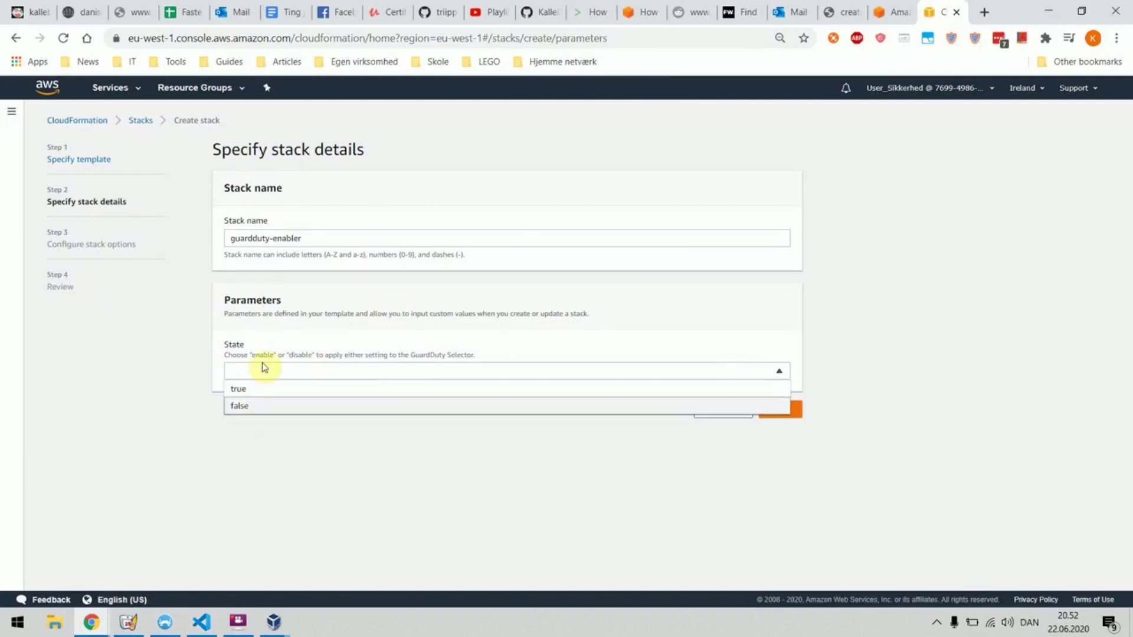
# Set the State parameter to true and proceed to the review, leaving the stack options at their defaults.
pyautogui.click(270, 392)
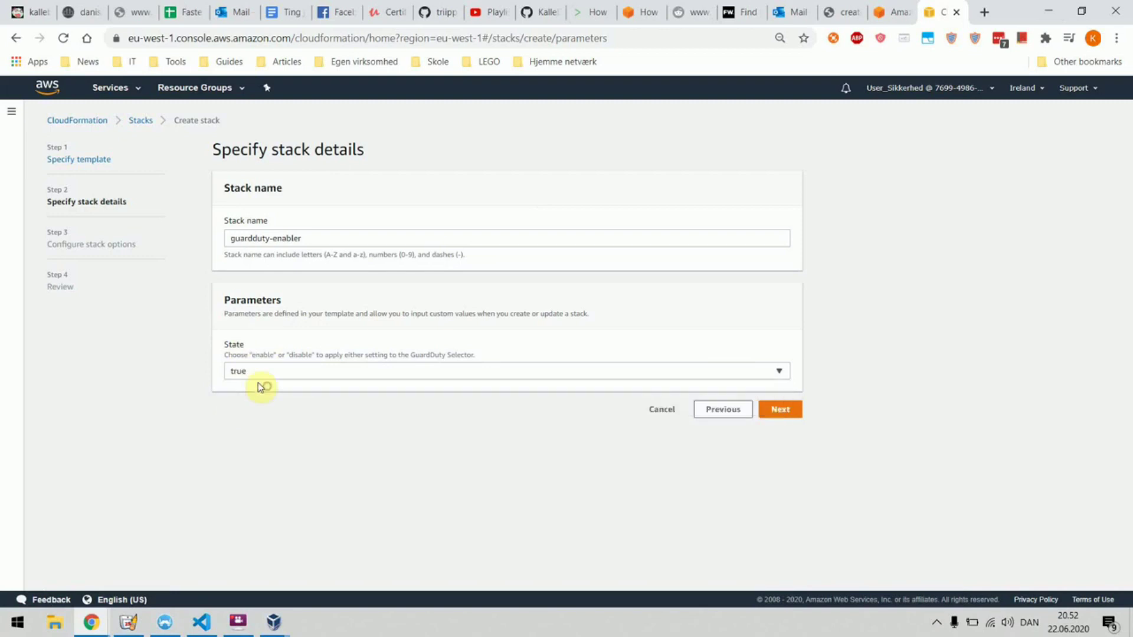
pyautogui.click(780, 410)
pyautogui.scroll(-3, 634, 413)
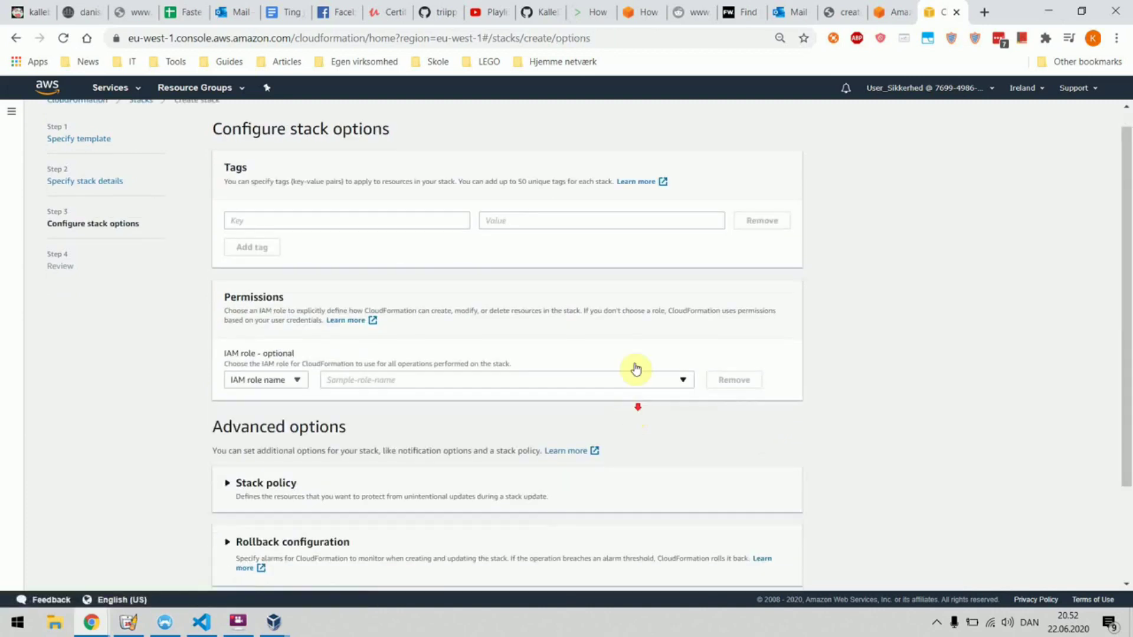
pyautogui.click(779, 575)
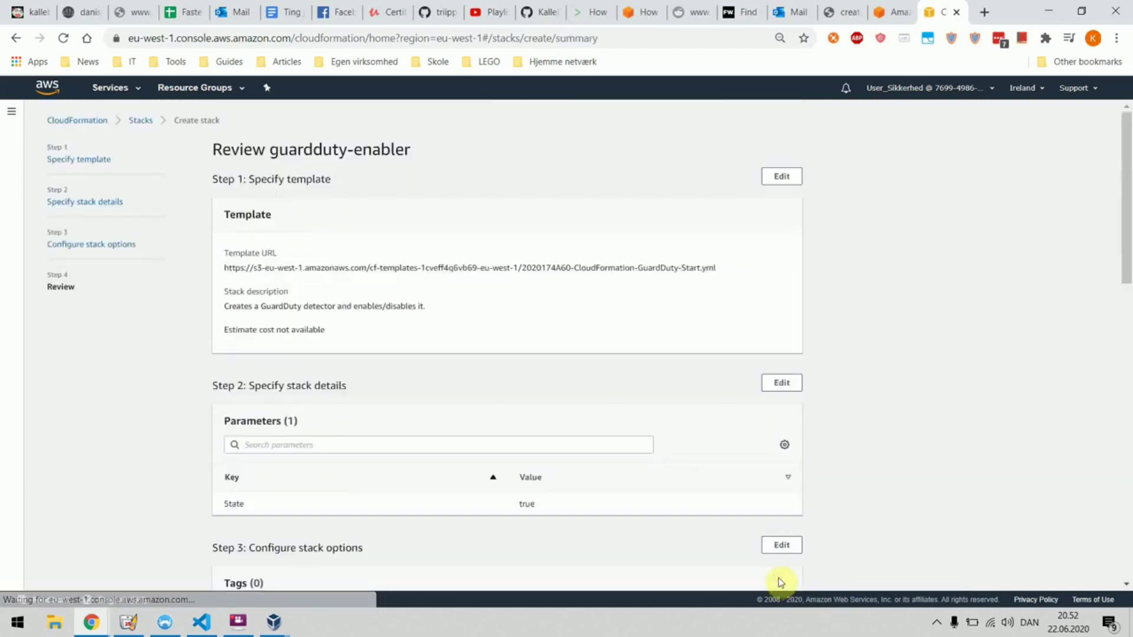
# Create the guardduty-enabler stack from the review page and refresh its events to follow the creation.
pyautogui.scroll(-5, 496, 291)
pyautogui.scroll(-9, 513, 302)
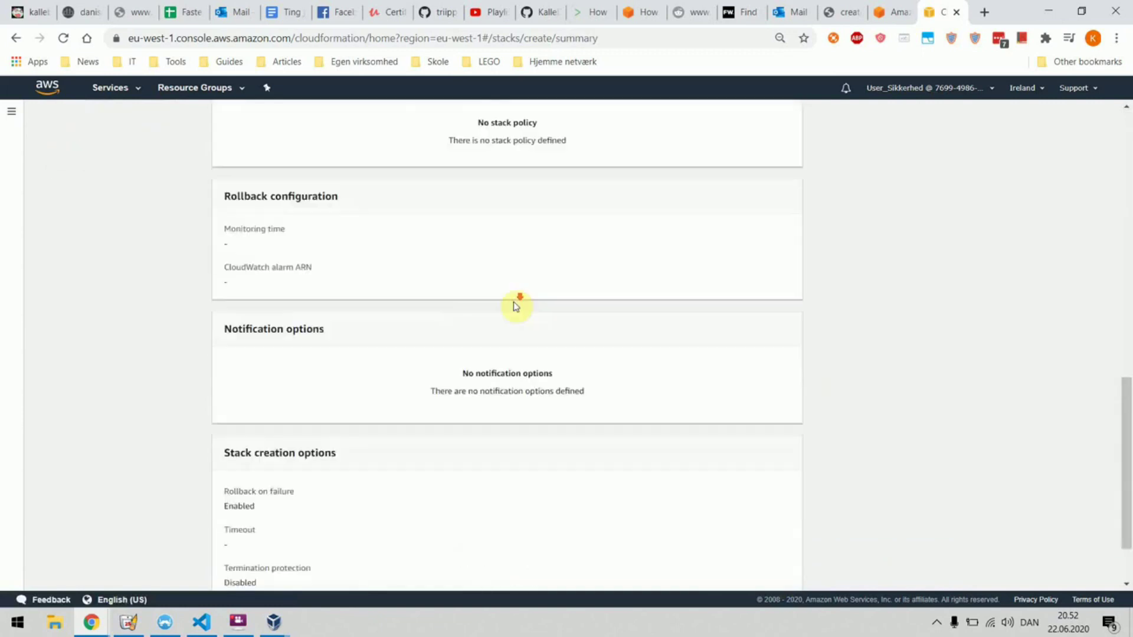
pyautogui.click(773, 577)
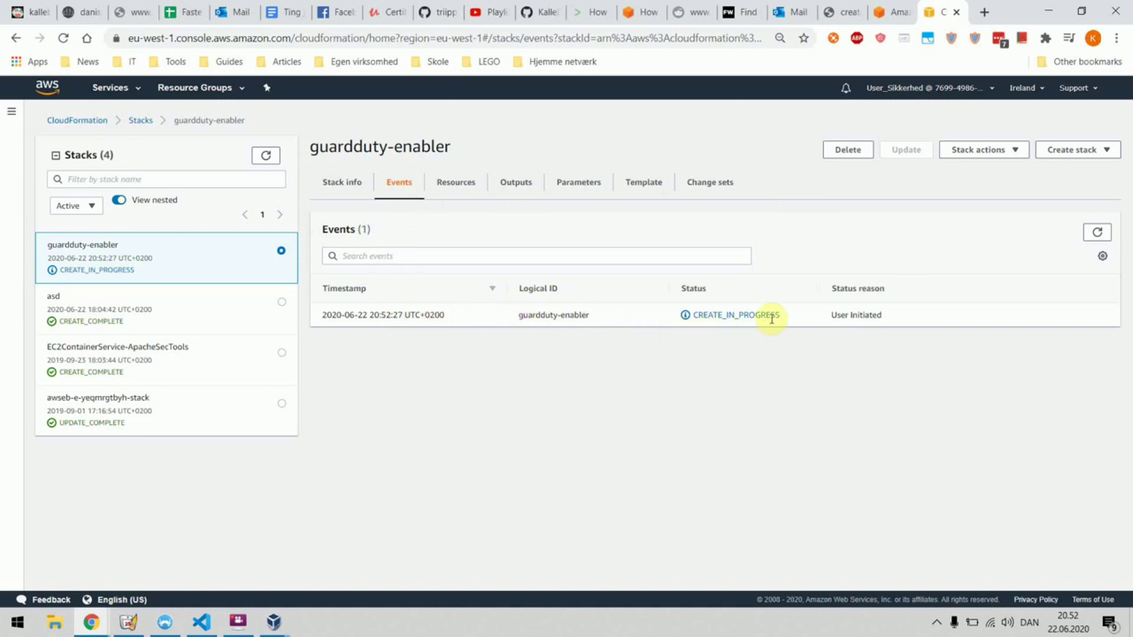
pyautogui.click(1096, 236)
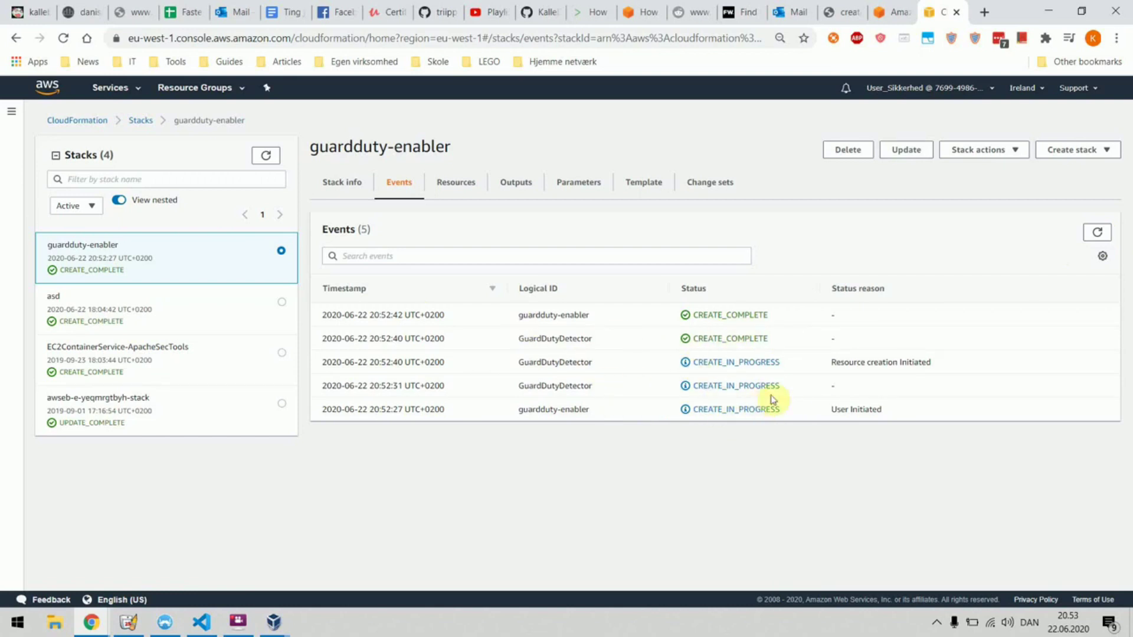
pyautogui.click(1099, 233)
# Search the AWS services for GuardDuty and open its console.
pyautogui.click(110, 88)
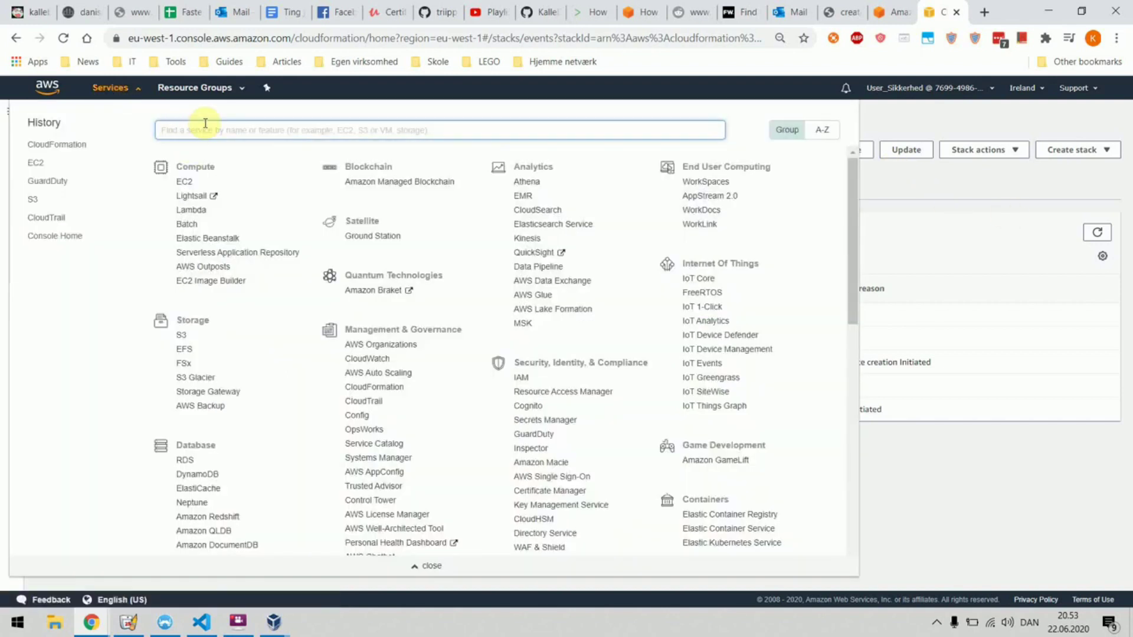
pyautogui.write('guard')
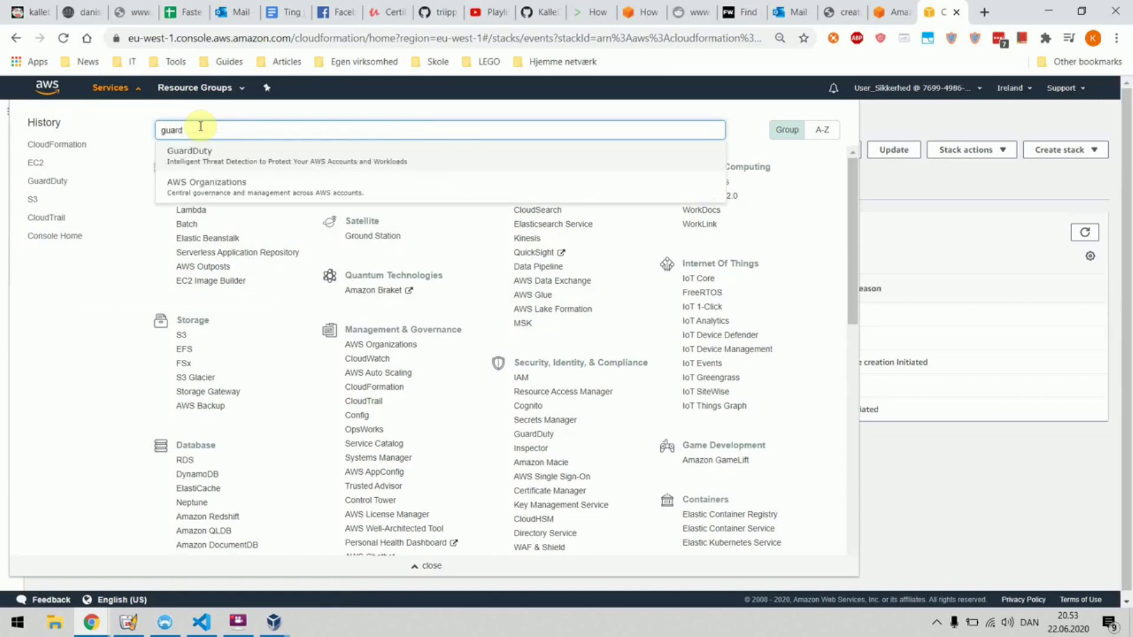
pyautogui.click(274, 155)
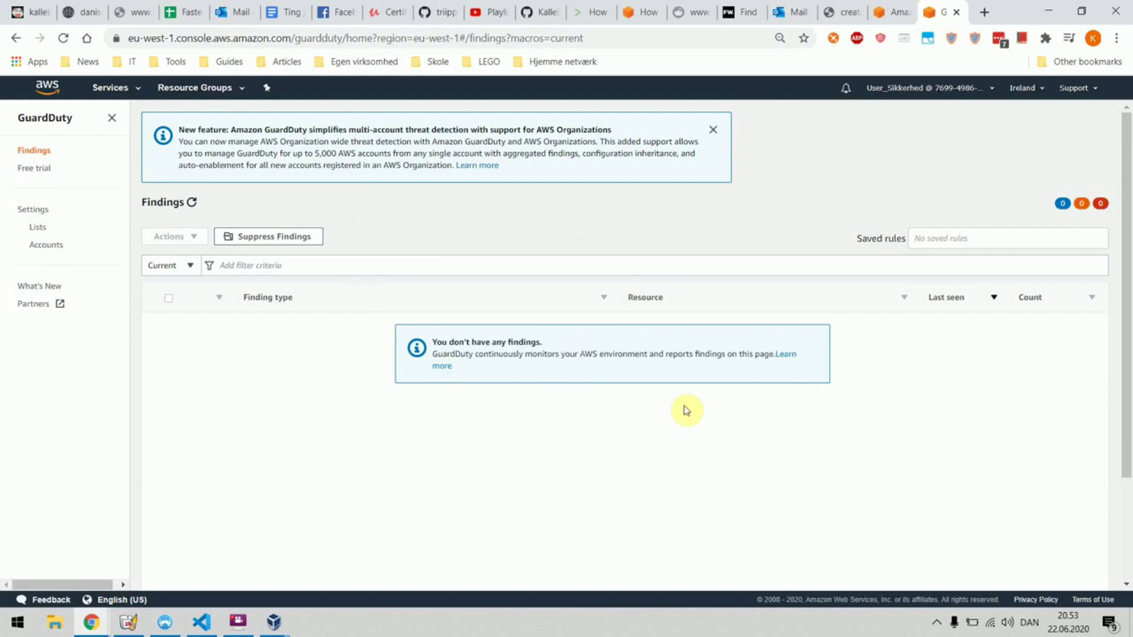
# Dismiss the multi-account feature notice in GuardDuty and view the trusted IP and threat lists.
pyautogui.click(713, 129)
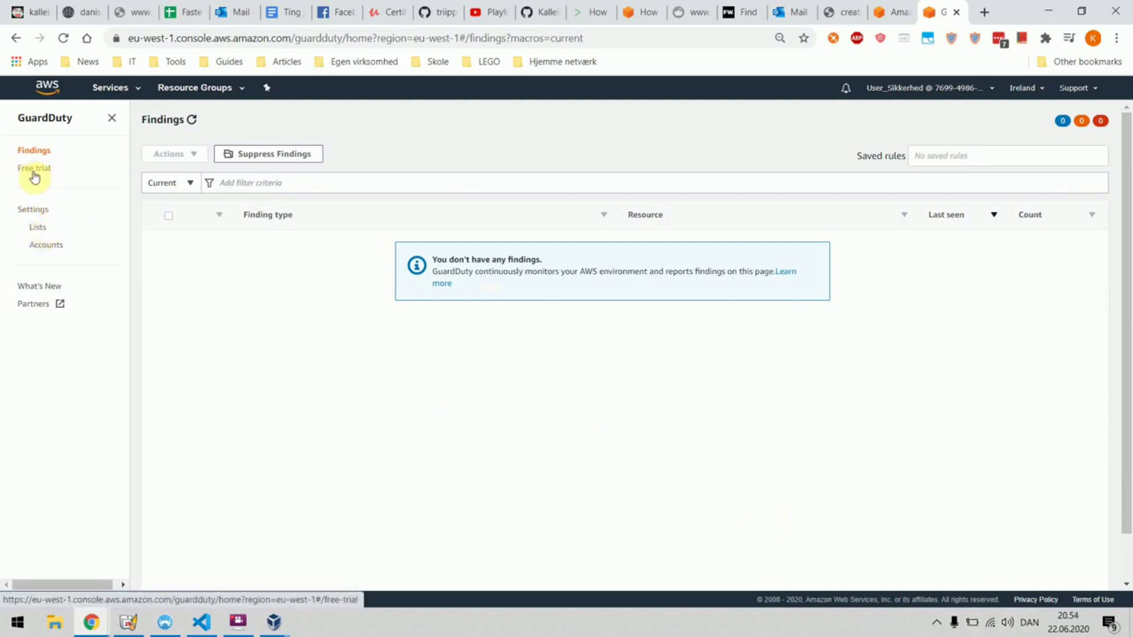
pyautogui.click(39, 230)
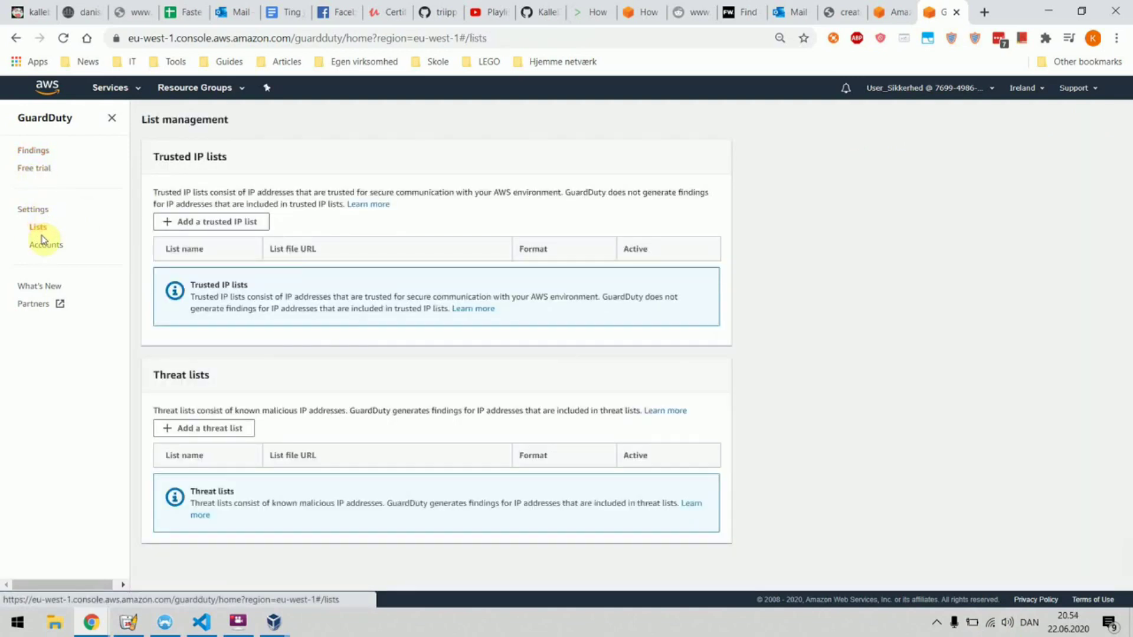
# Generate sample findings from the GuardDuty settings.
pyautogui.click(33, 210)
pyautogui.scroll(-1, 297, 339)
pyautogui.scroll(-6, 297, 339)
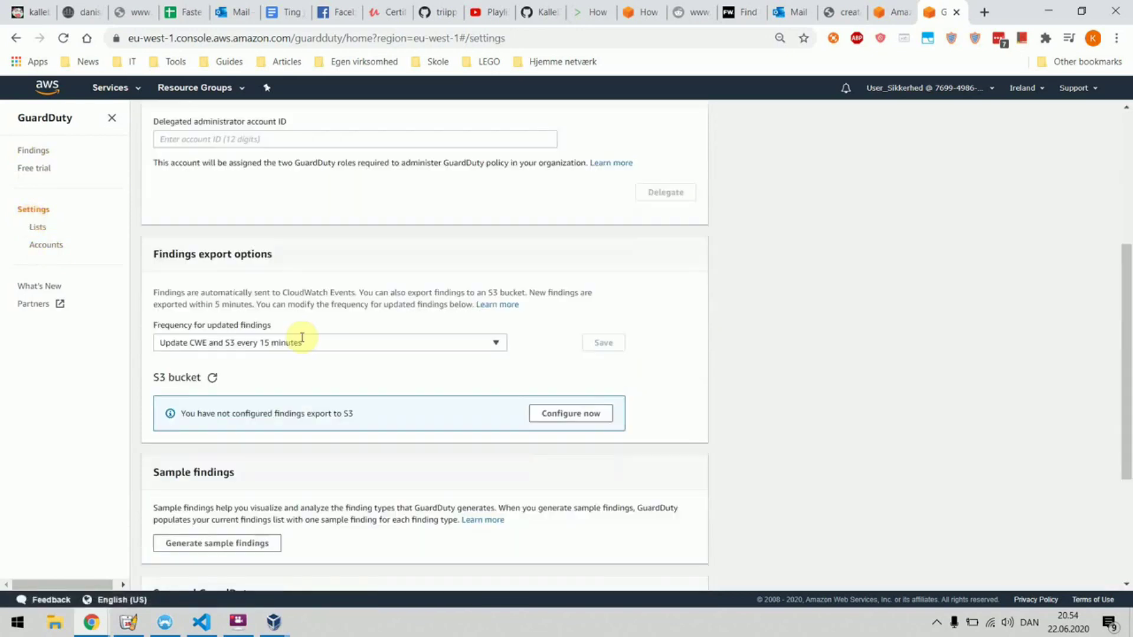
pyautogui.scroll(-2, 196, 283)
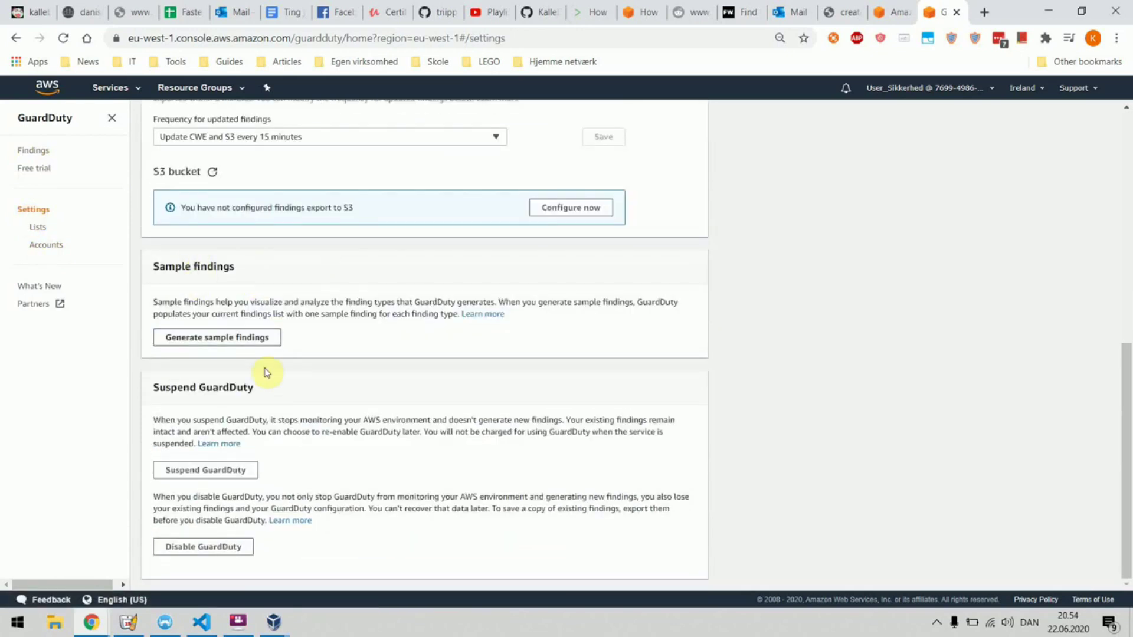
pyautogui.click(206, 340)
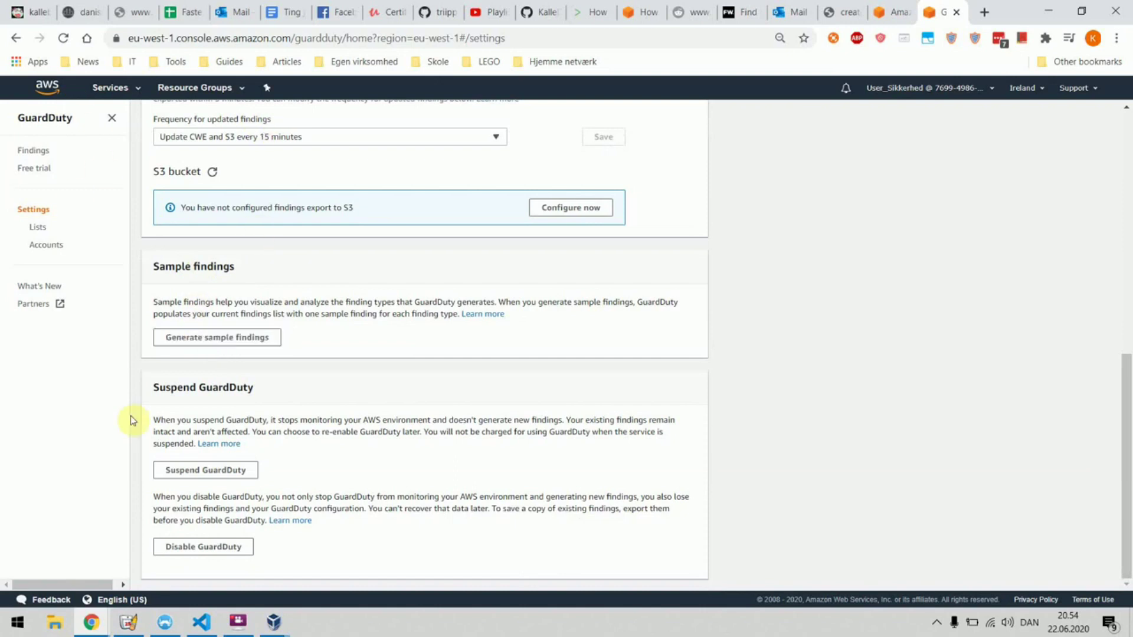
# Look through the findings list and read the details of the sample UnauthorizedAccess:IAMUser/InstanceCredentialExfiltration finding.
pyautogui.click(42, 152)
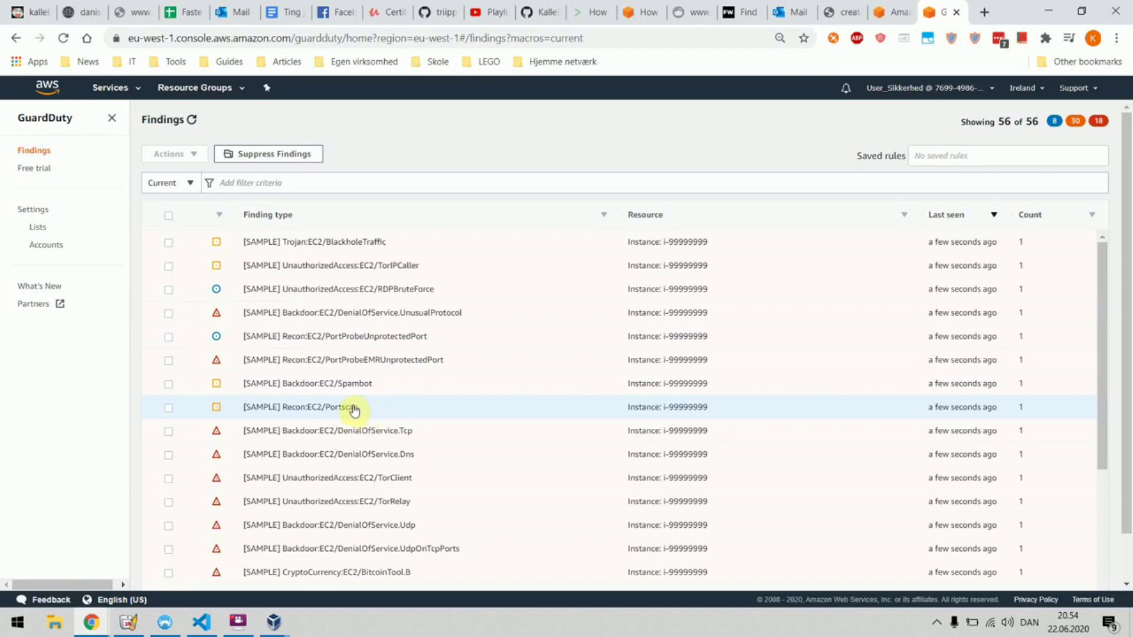
pyautogui.scroll(-3, 357, 395)
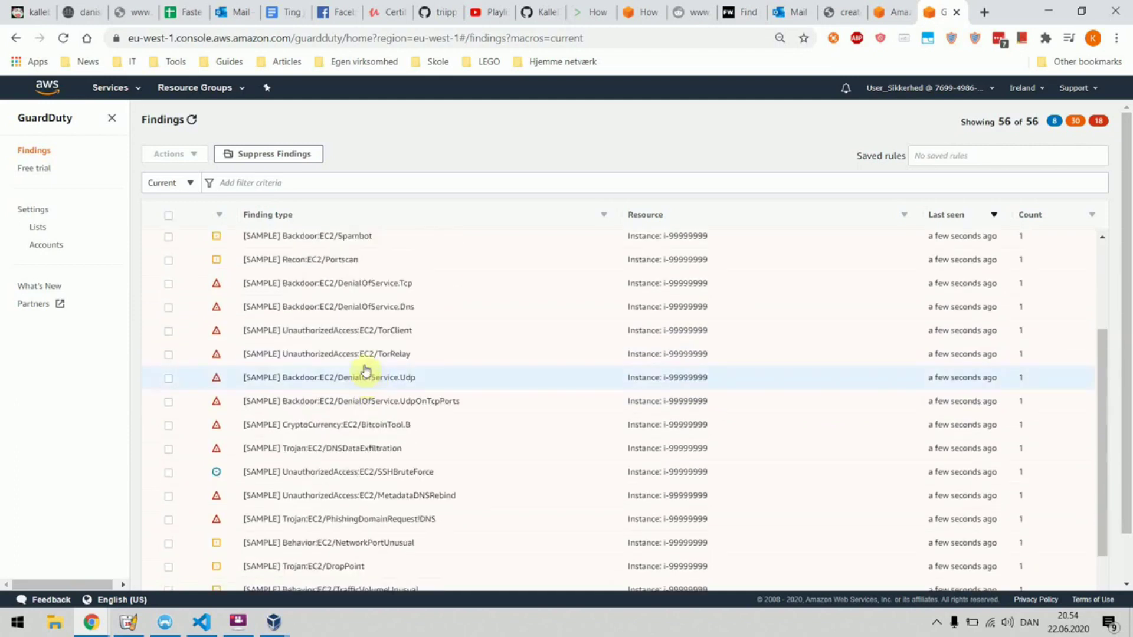
pyautogui.scroll(-1, 357, 331)
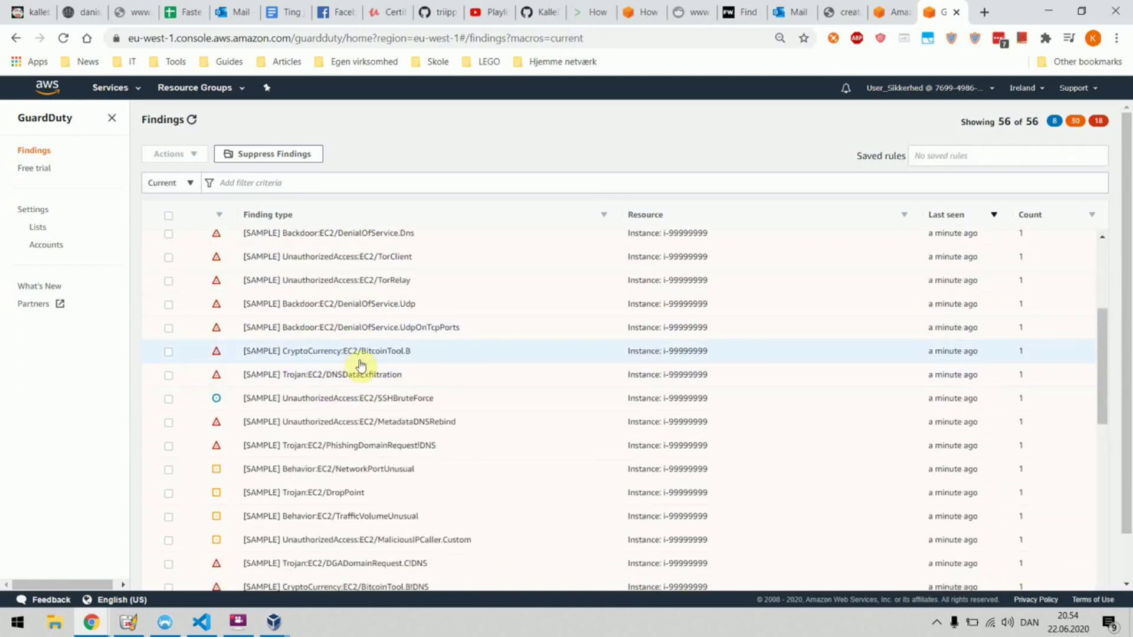
pyautogui.scroll(-6, 395, 369)
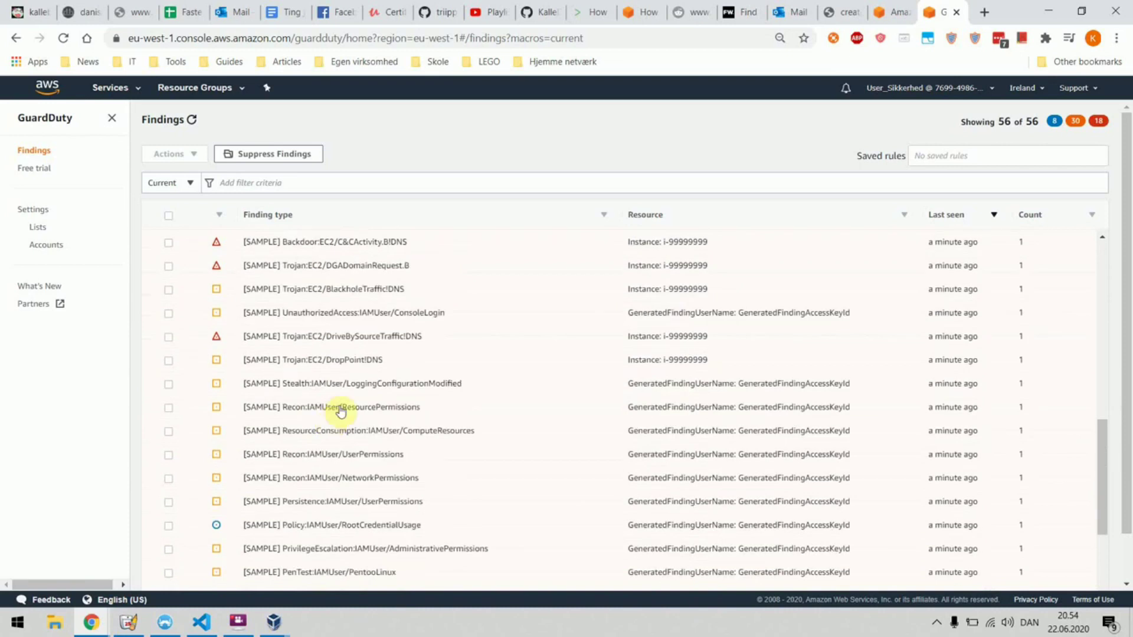
pyautogui.scroll(-2, 401, 484)
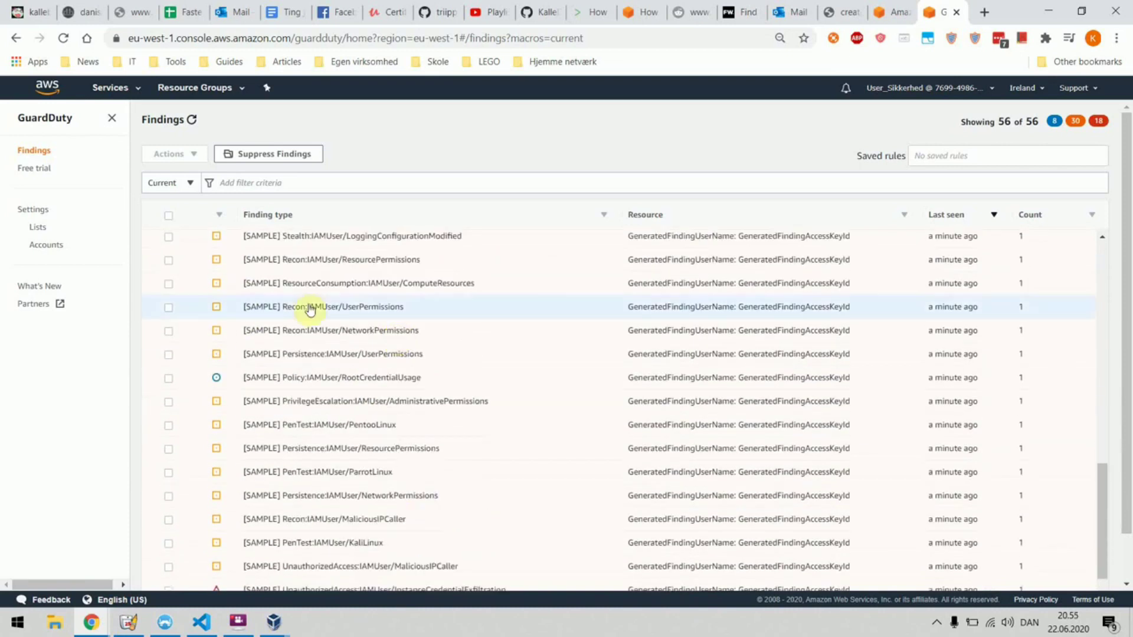
pyautogui.scroll(-4, 359, 449)
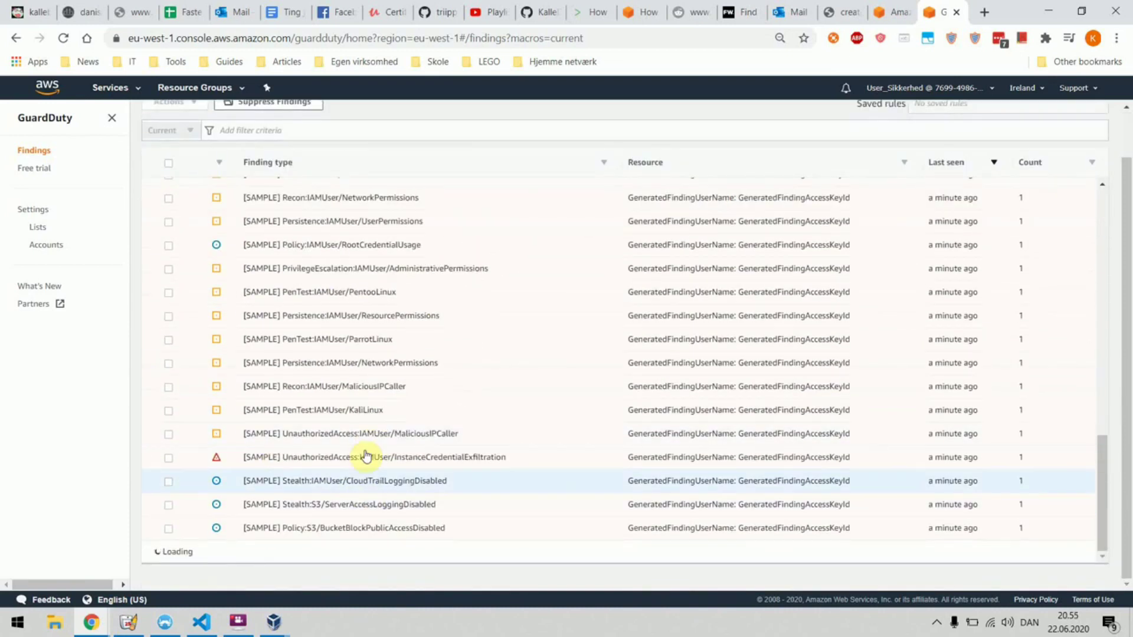
pyautogui.click(345, 464)
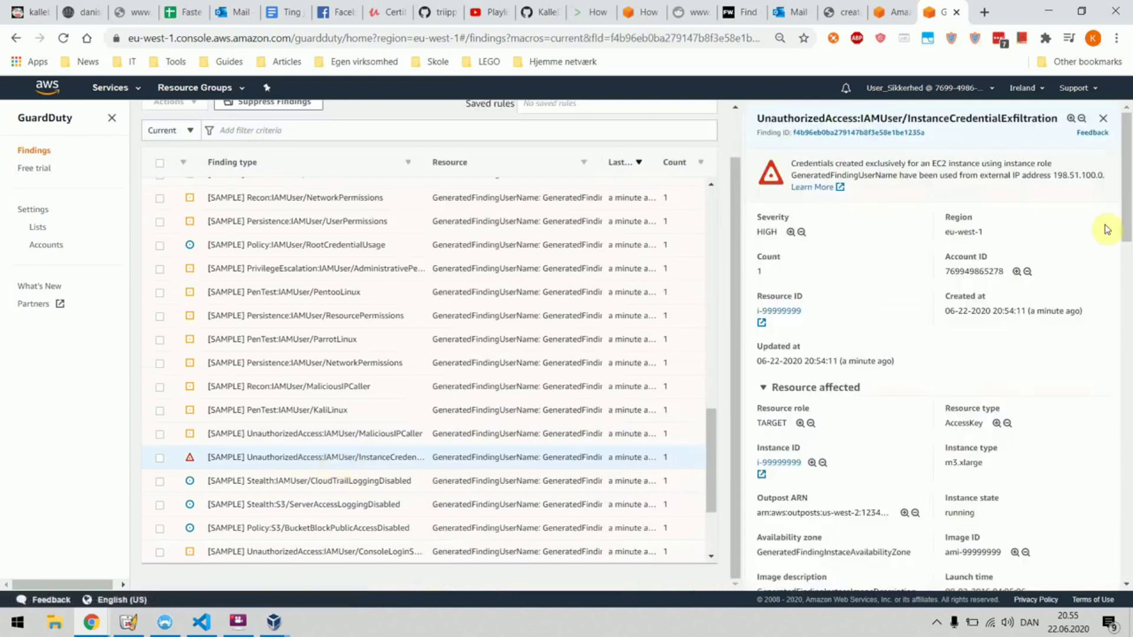
pyautogui.moveTo(791, 164); pyautogui.dragTo(1071, 172)
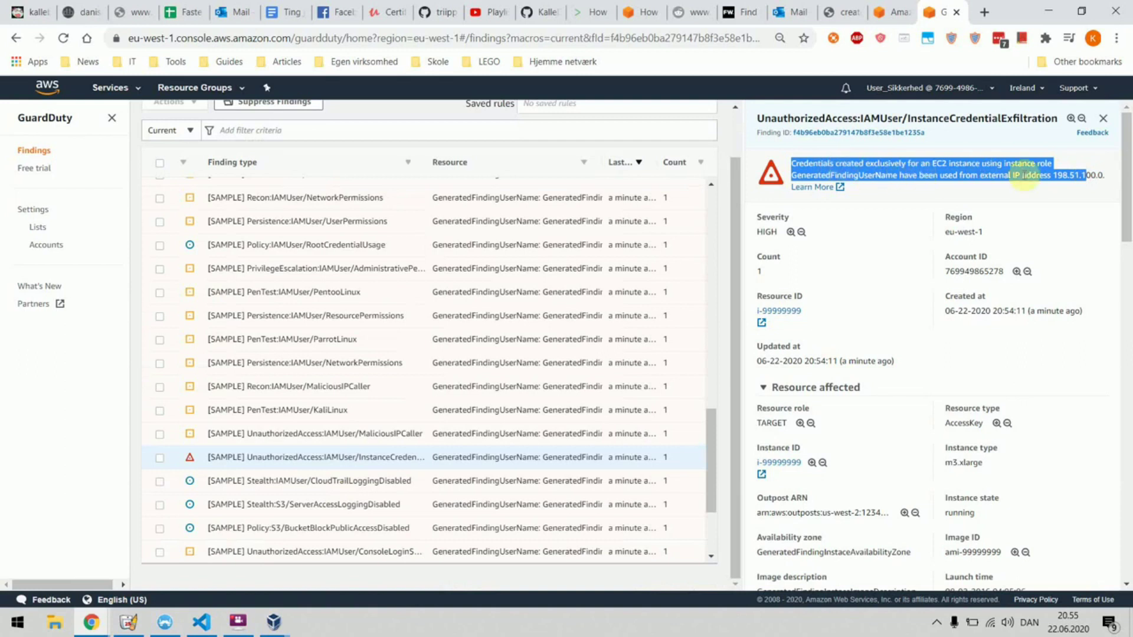
pyautogui.click(875, 169)
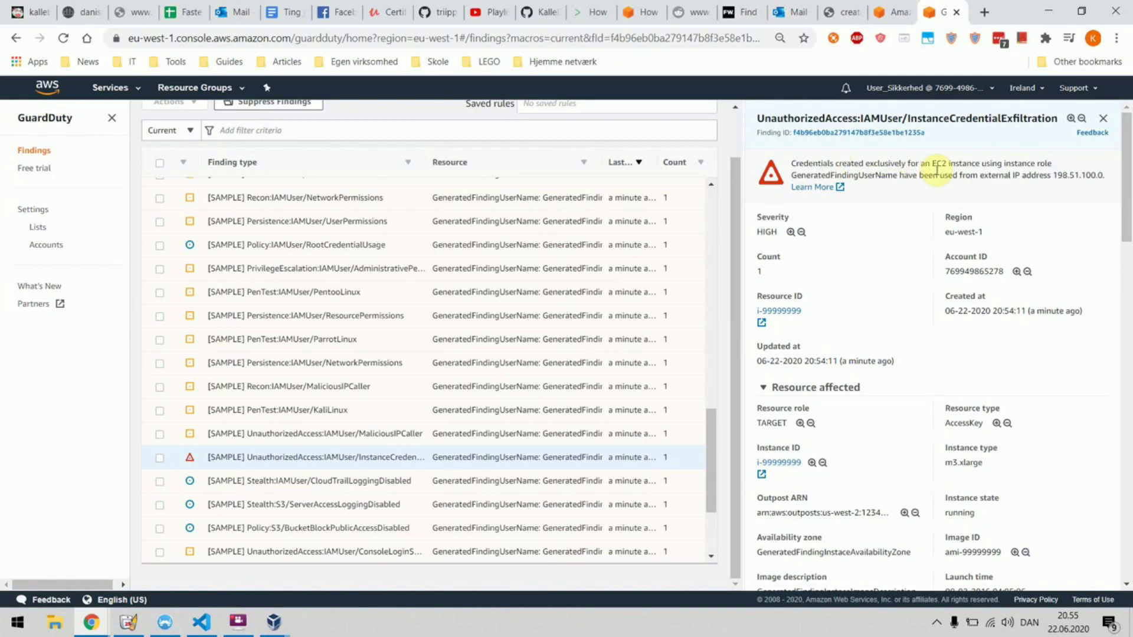
pyautogui.click(1105, 121)
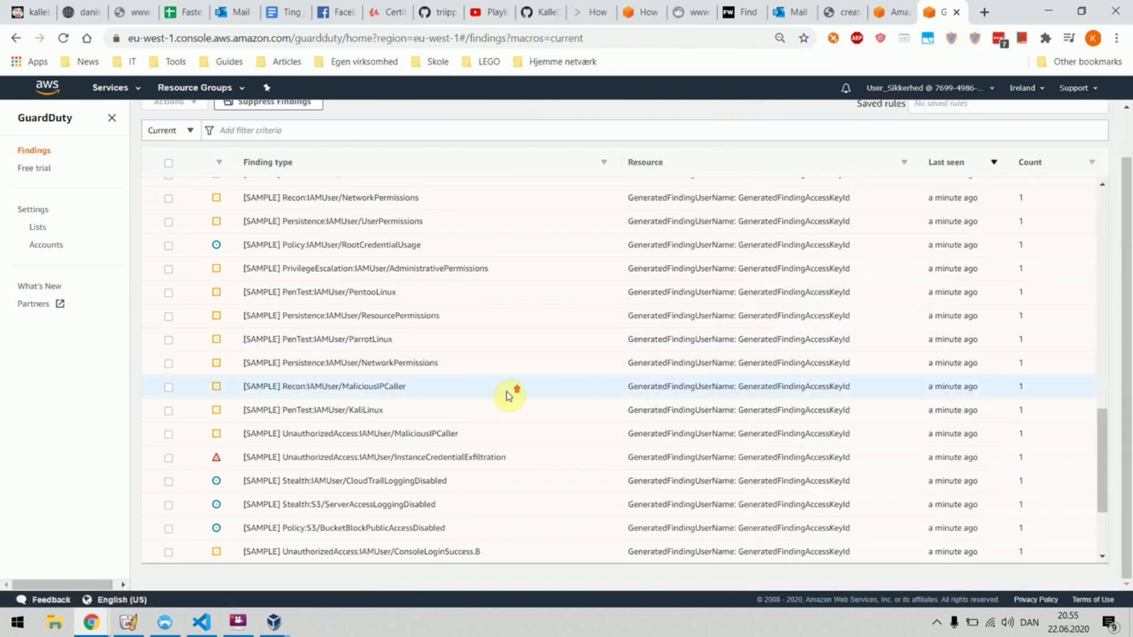
# Examine the details of the sample PenTest:IAMUser/KaliLinux finding.
pyautogui.scroll(1, 506, 392)
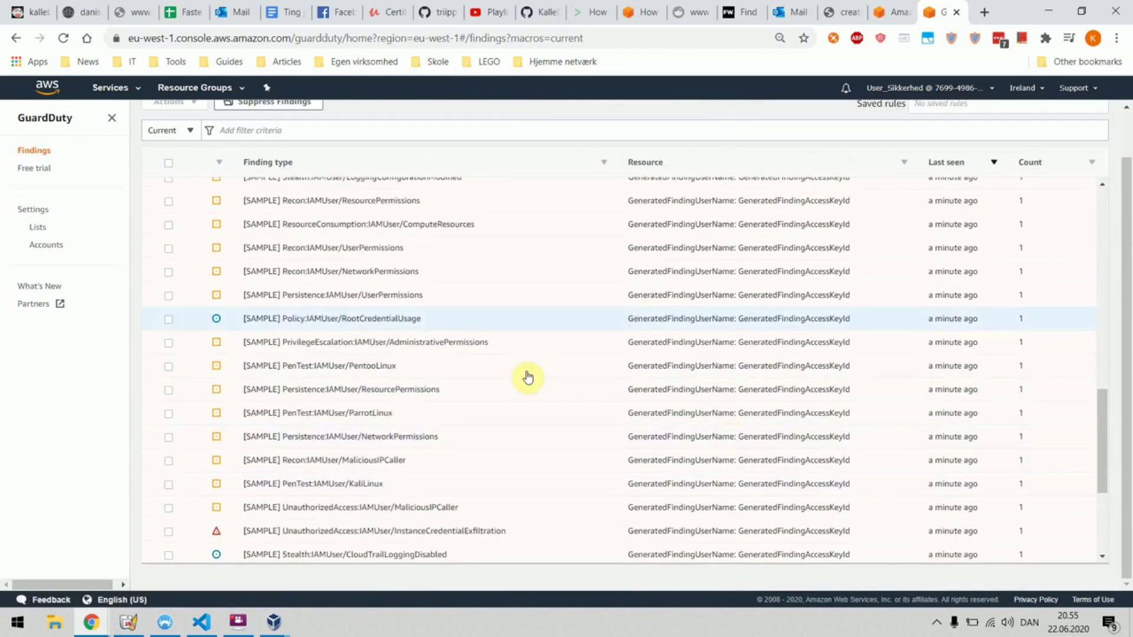
pyautogui.scroll(-1, 528, 378)
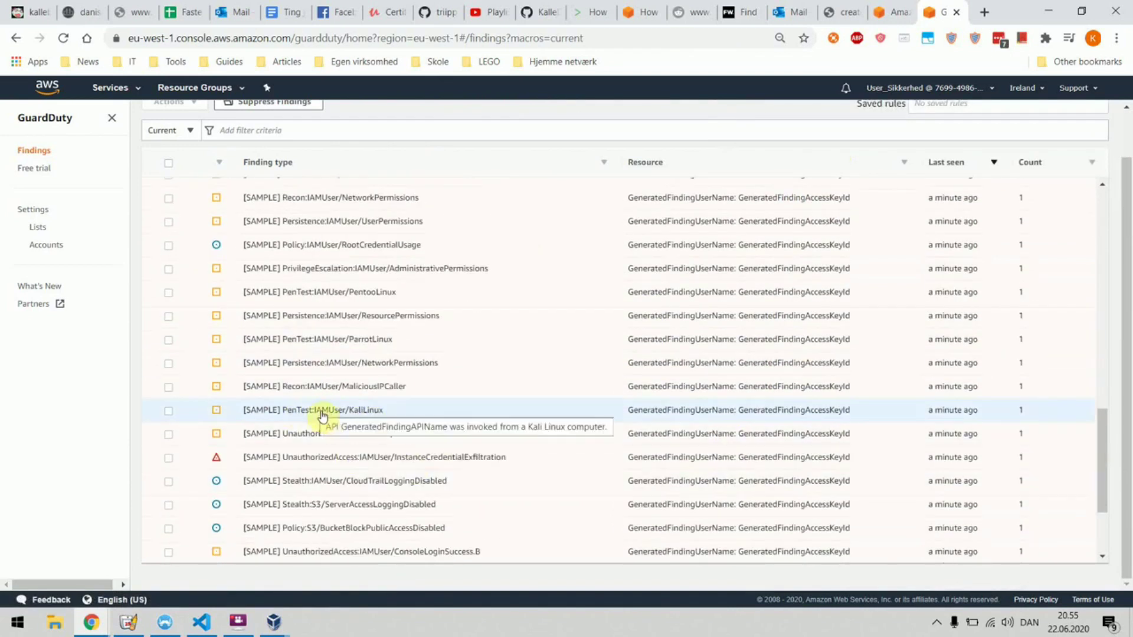
pyautogui.click(333, 417)
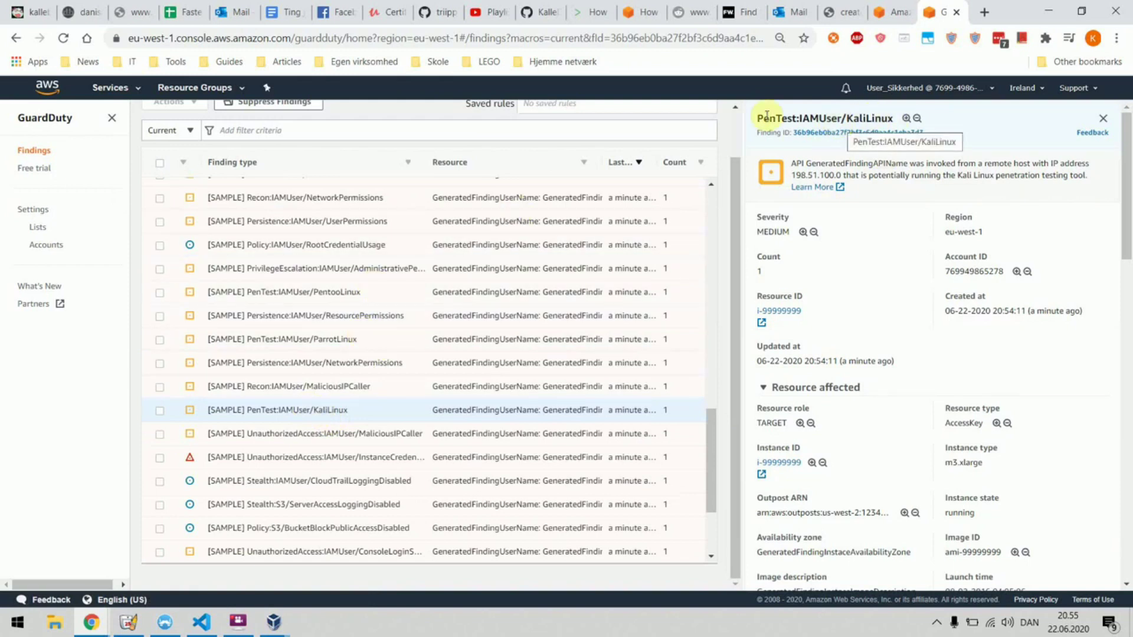
pyautogui.moveTo(764, 118); pyautogui.dragTo(906, 119)
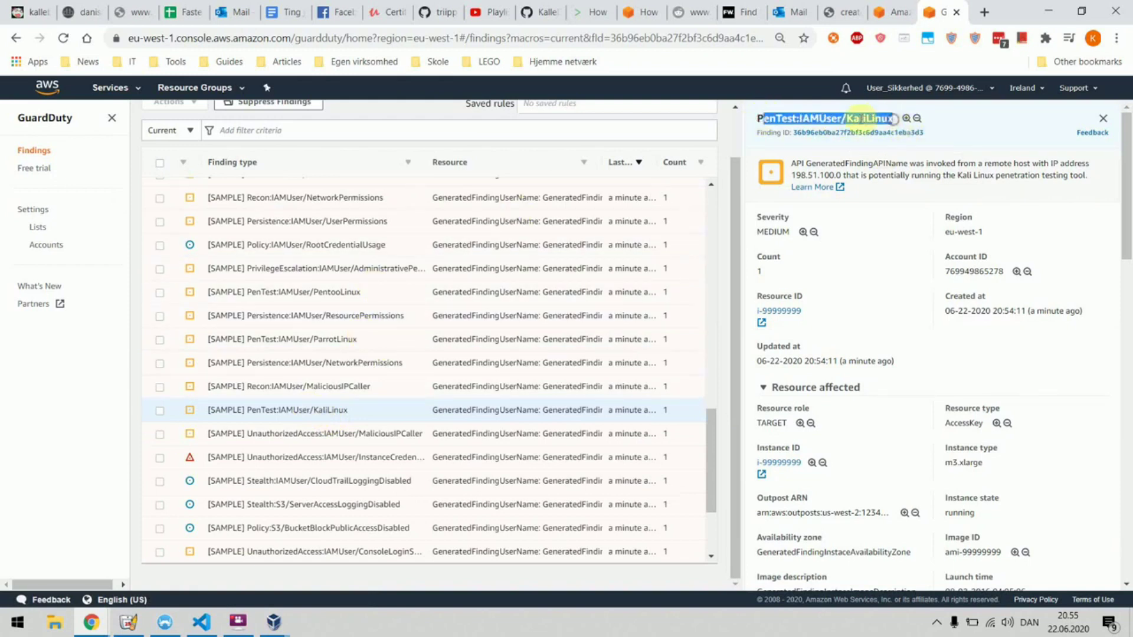
pyautogui.doubleClick(863, 118)
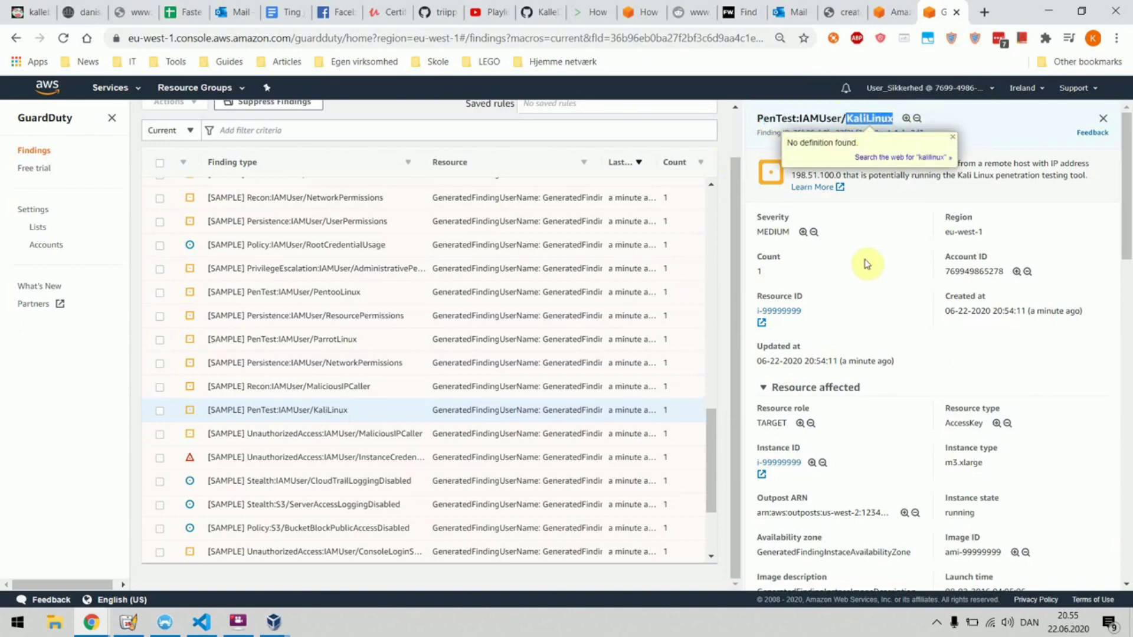
pyautogui.click(953, 138)
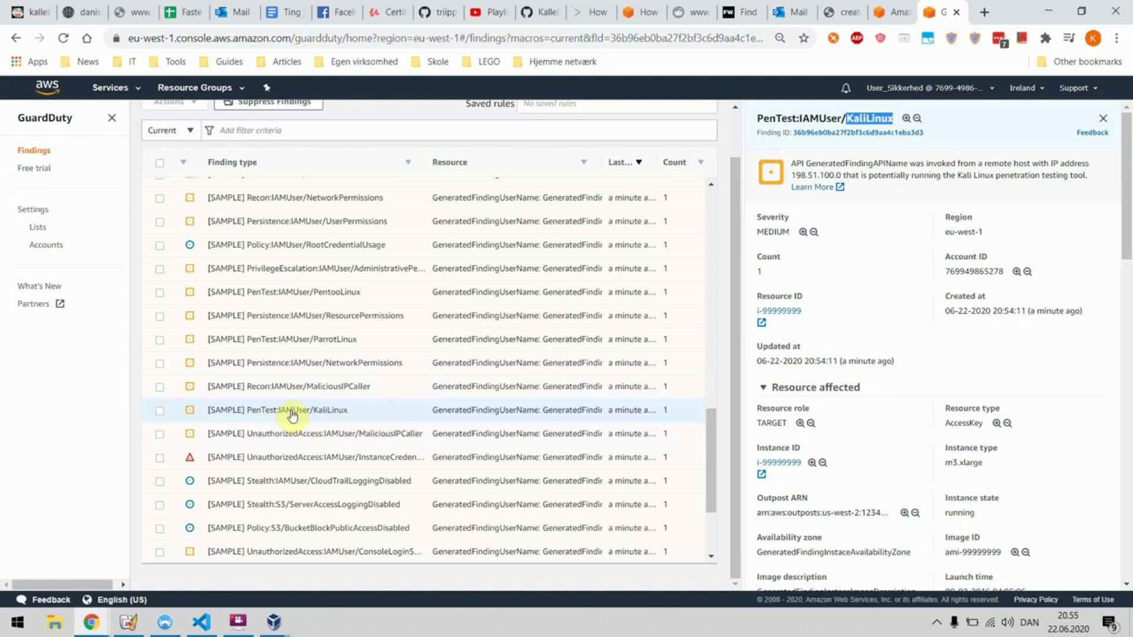
# Examine the details of the sample Policy:IAMUser/RootCredentialUsage and Recon:IAMUser/UserPermissions findings.
pyautogui.click(317, 311)
pyautogui.scroll(3, 315, 310)
pyautogui.click(313, 316)
pyautogui.scroll(3, 331, 313)
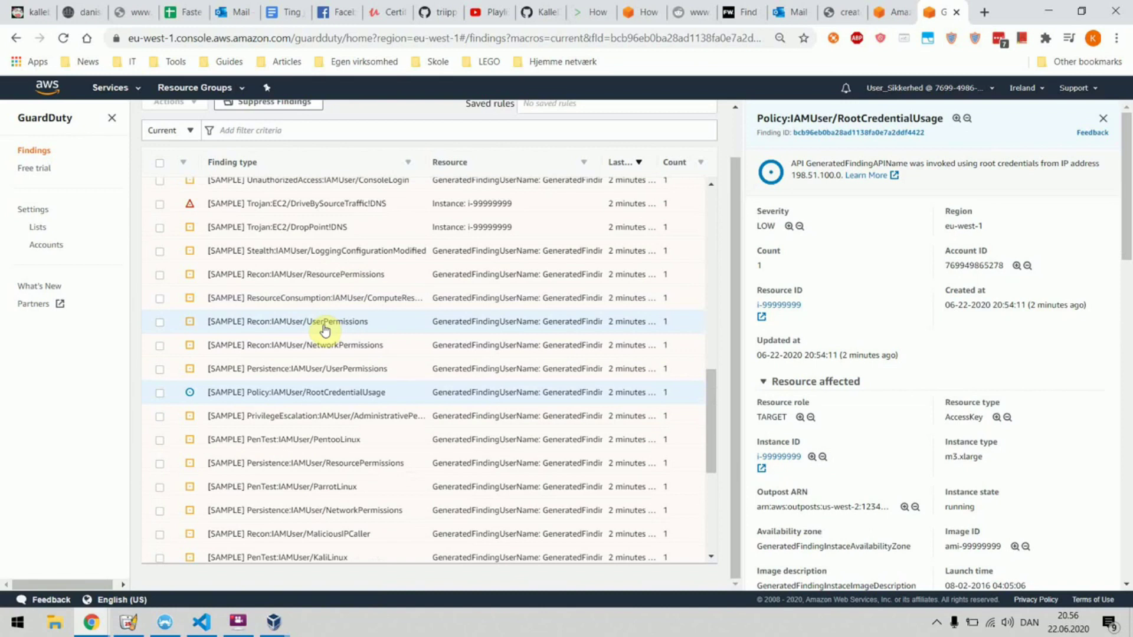
pyautogui.click(325, 324)
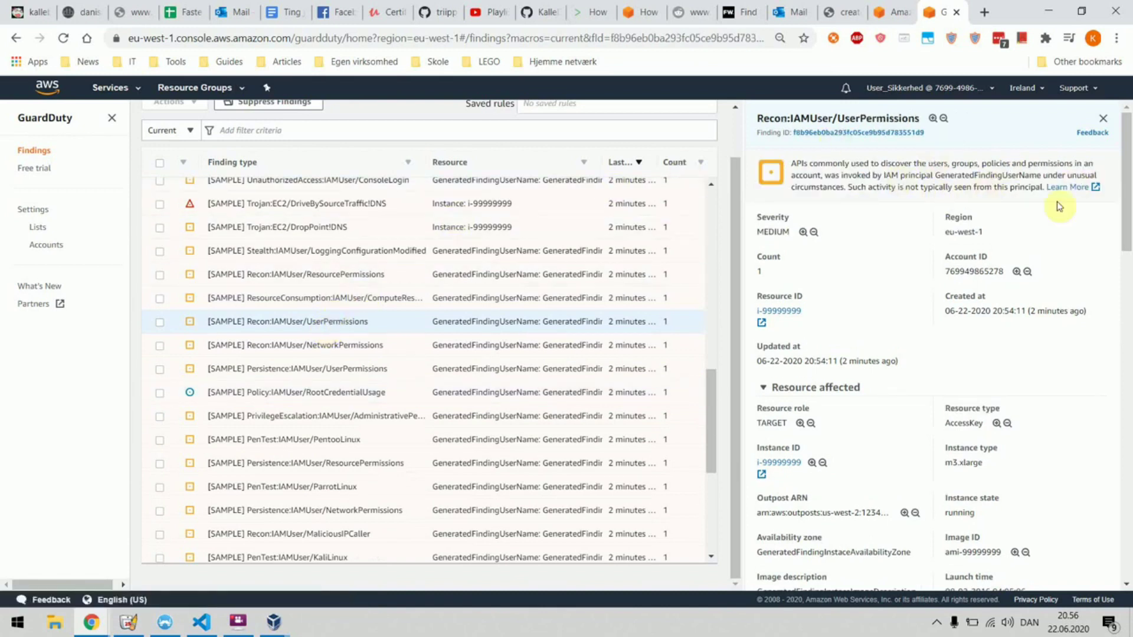
# Filter the findings by severity, switching between High and Medium, and look through the High severity findings.
pyautogui.scroll(3, 256, 291)
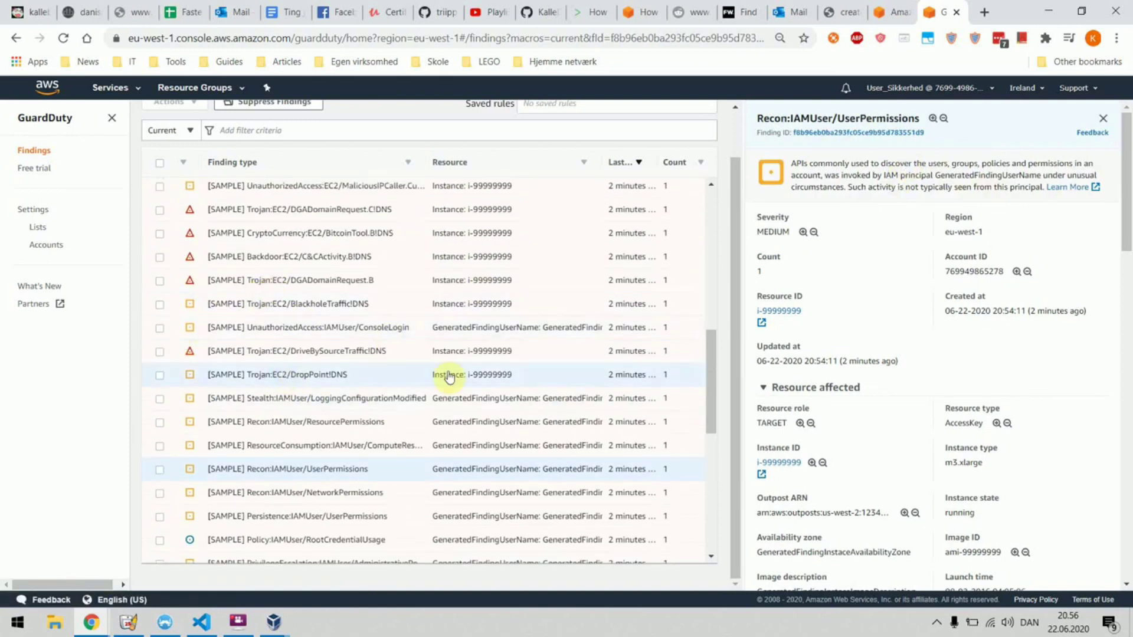
pyautogui.scroll(7, 630, 264)
pyautogui.scroll(3, 630, 264)
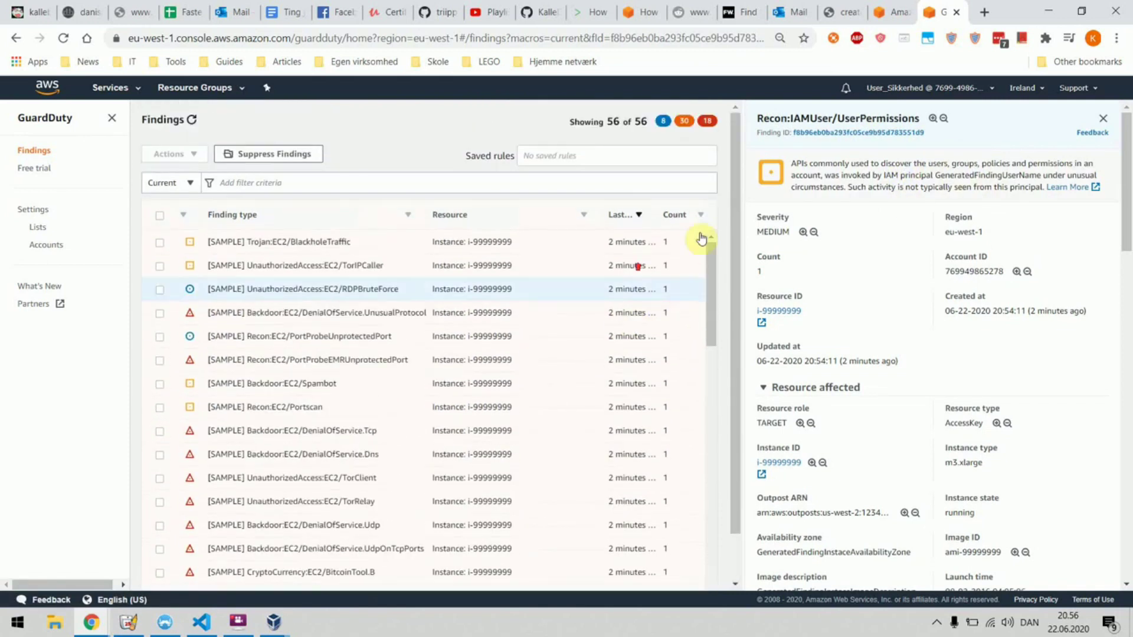
pyautogui.click(711, 125)
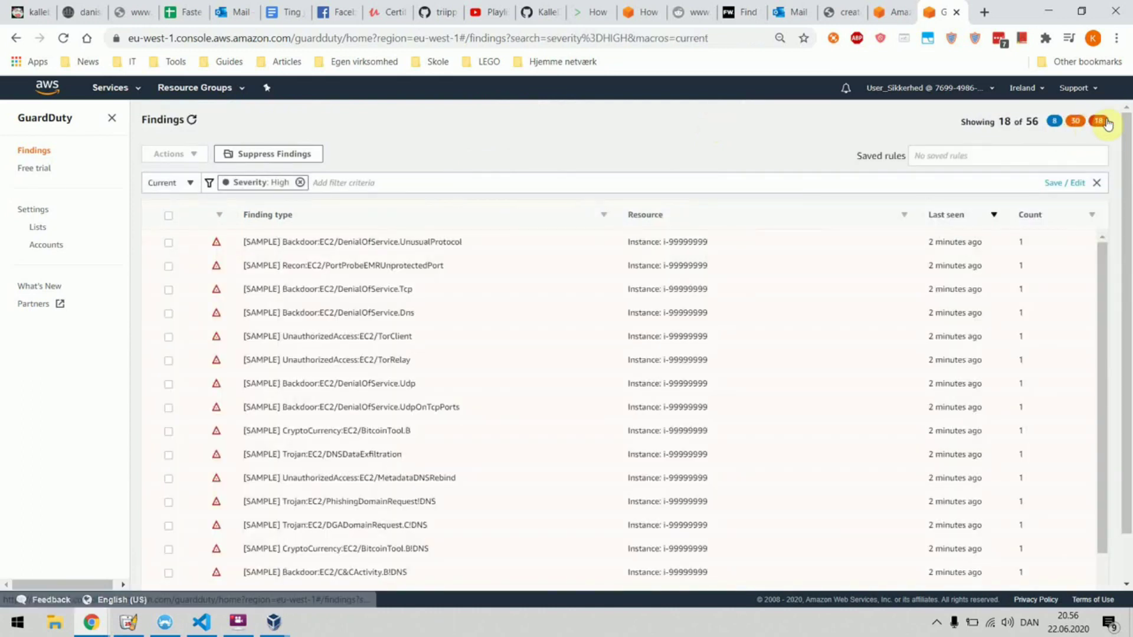
pyautogui.click(1082, 121)
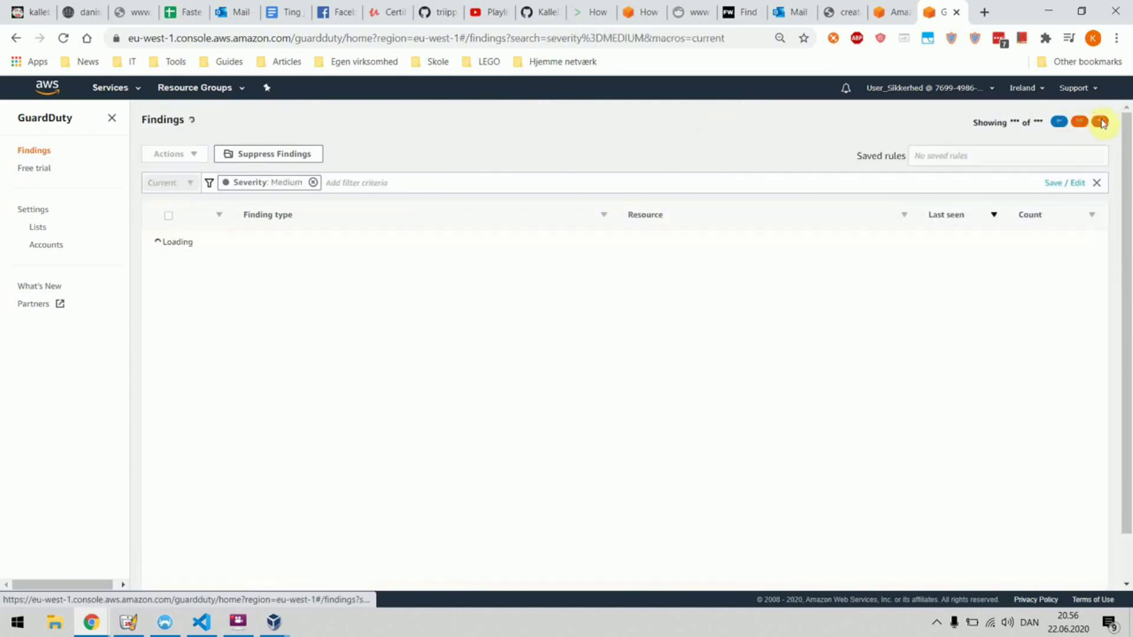
pyautogui.click(1099, 122)
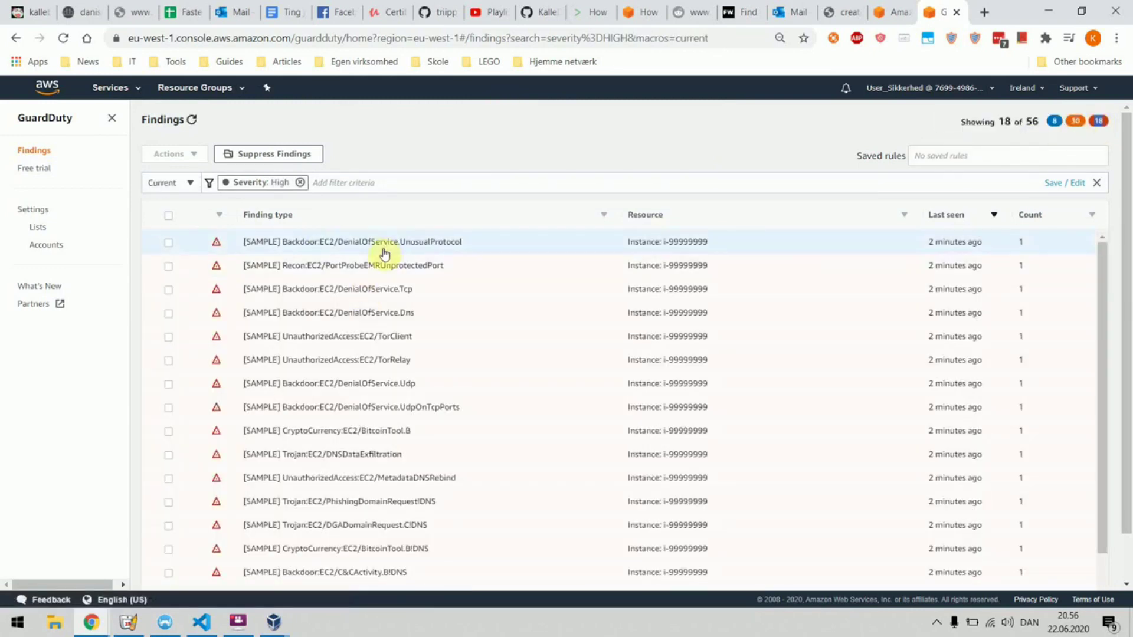
pyautogui.scroll(-1, 377, 265)
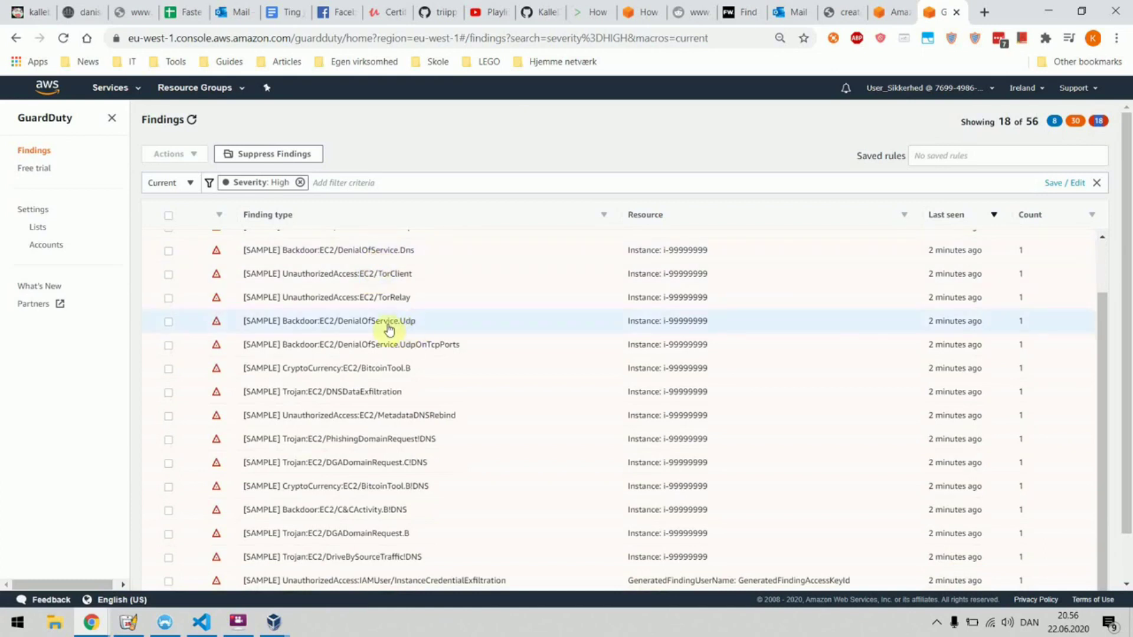
pyautogui.scroll(-1, 387, 325)
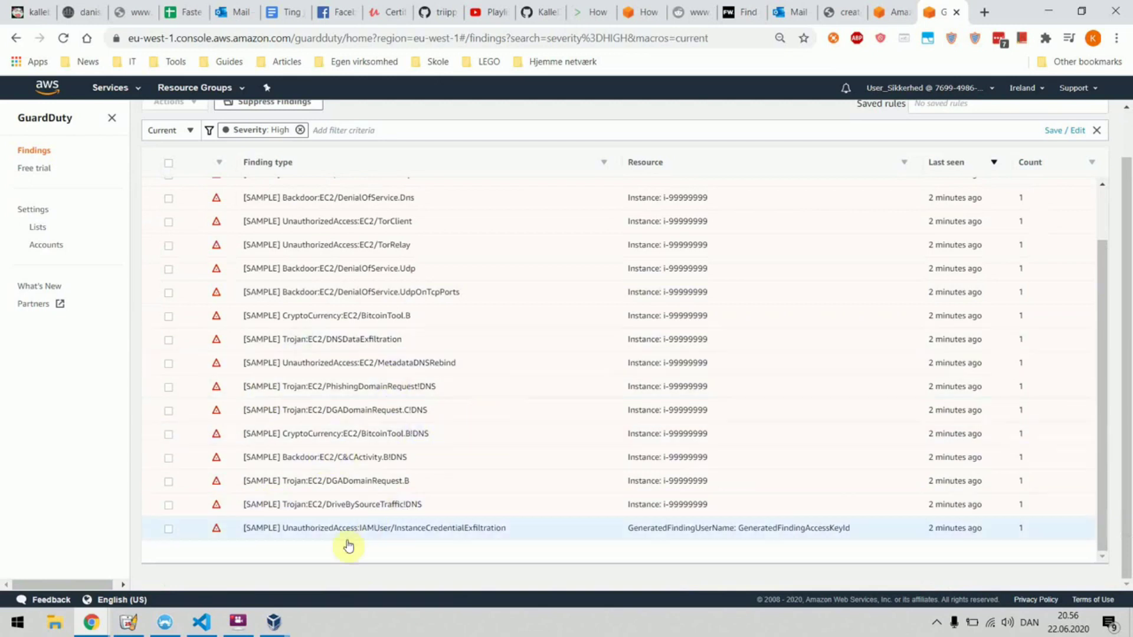
pyautogui.scroll(1, 366, 398)
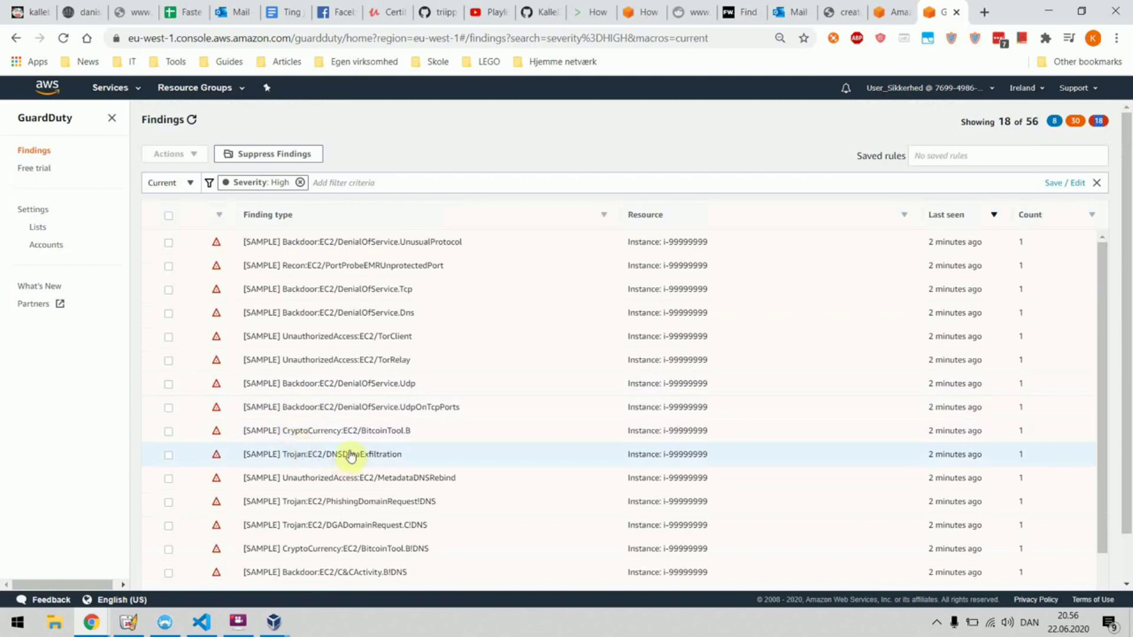
pyautogui.moveTo(428, 408)
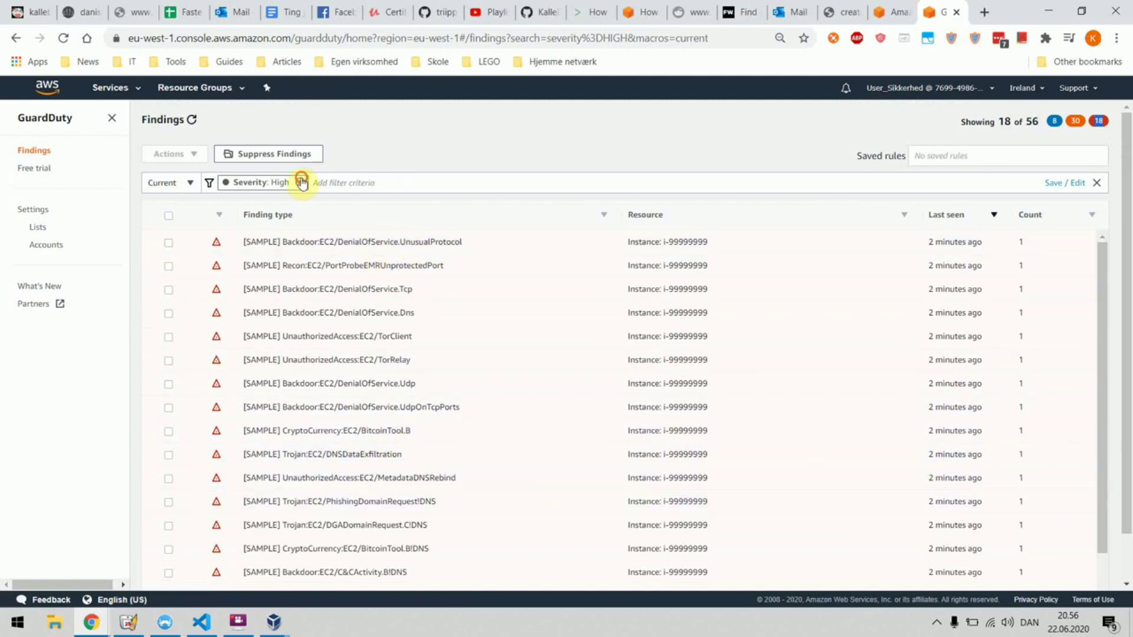
# Remove the High severity filter and try to filter the full findings list by s3.
pyautogui.click(301, 182)
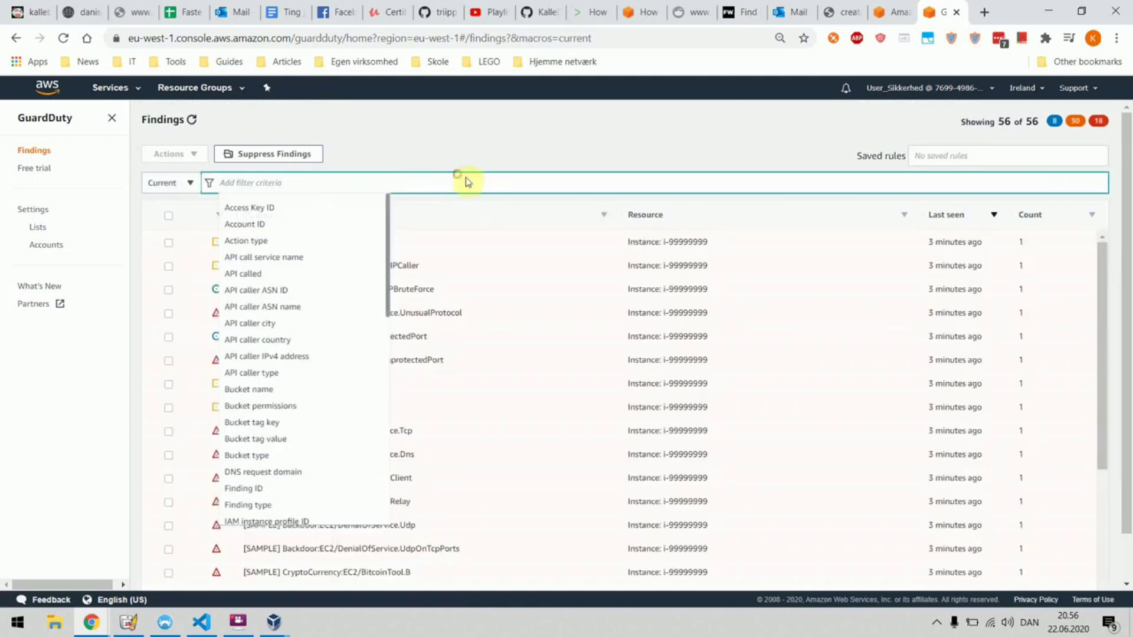
pyautogui.write('s3')
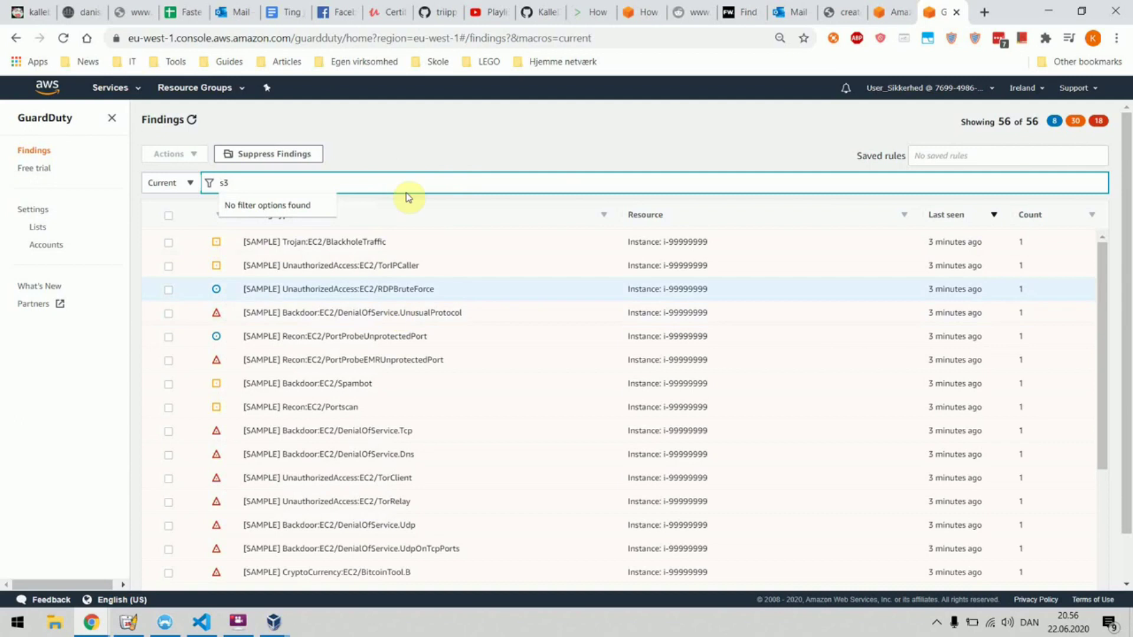
pyautogui.press('BackSpace')
pyautogui.press('BackSpace')
pyautogui.scroll(-4, 531, 231)
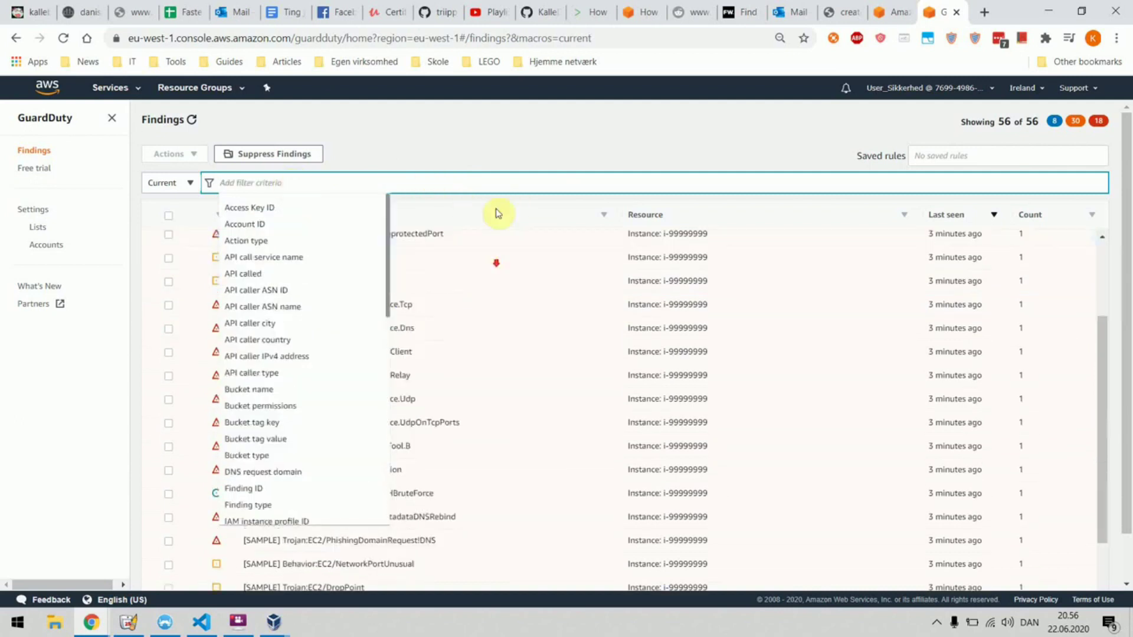
pyautogui.click(491, 102)
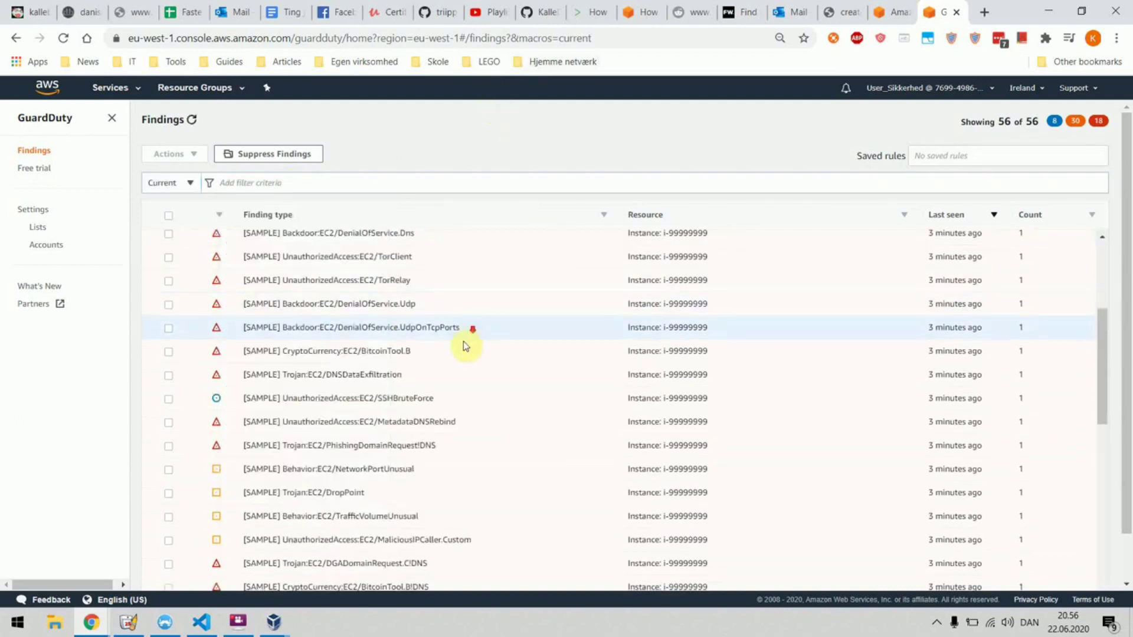
pyautogui.scroll(-5, 463, 348)
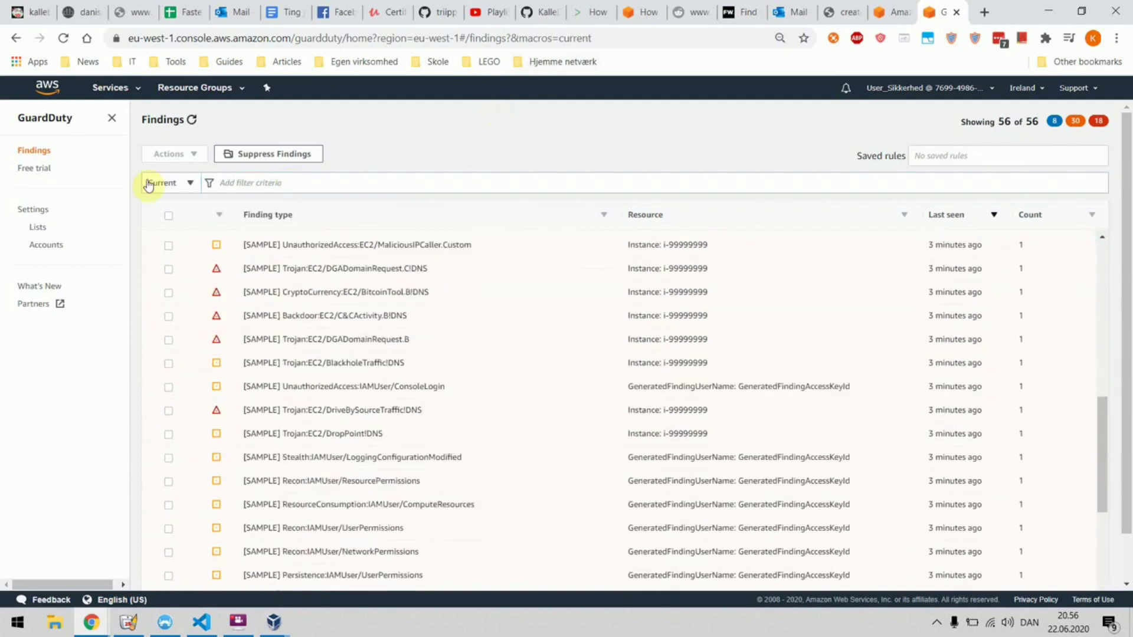
# Switch to the S3 service and view the properties of the simple-static-website-files bucket.
pyautogui.click(110, 87)
pyautogui.click(223, 126)
pyautogui.write('s3')
pyautogui.click(234, 158)
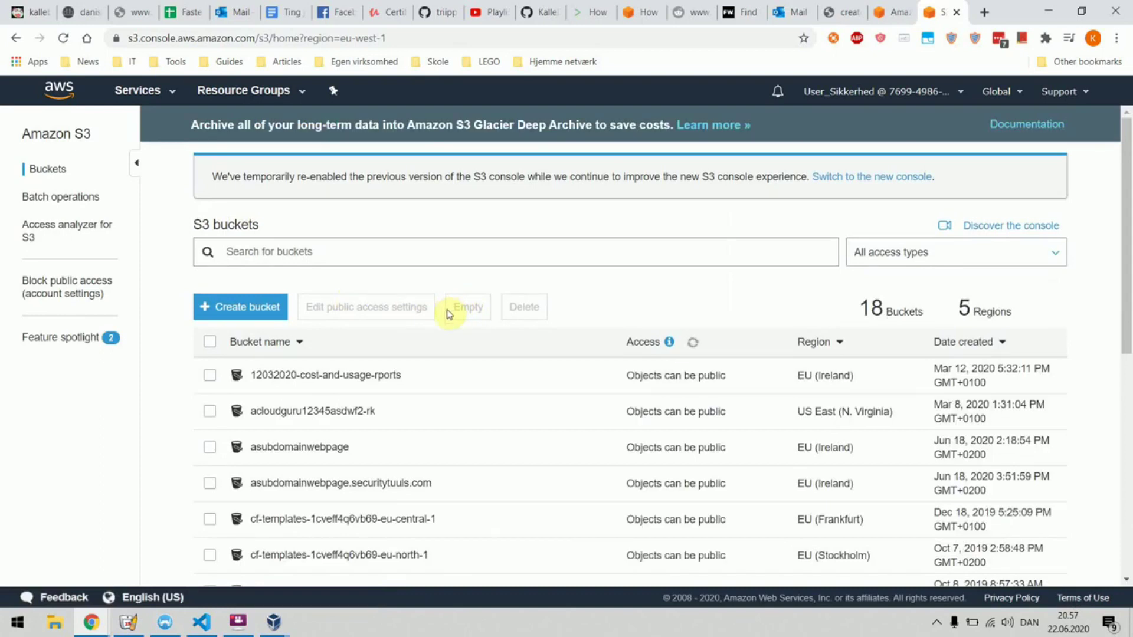
pyautogui.scroll(-5, 434, 282)
pyautogui.scroll(-3, 436, 283)
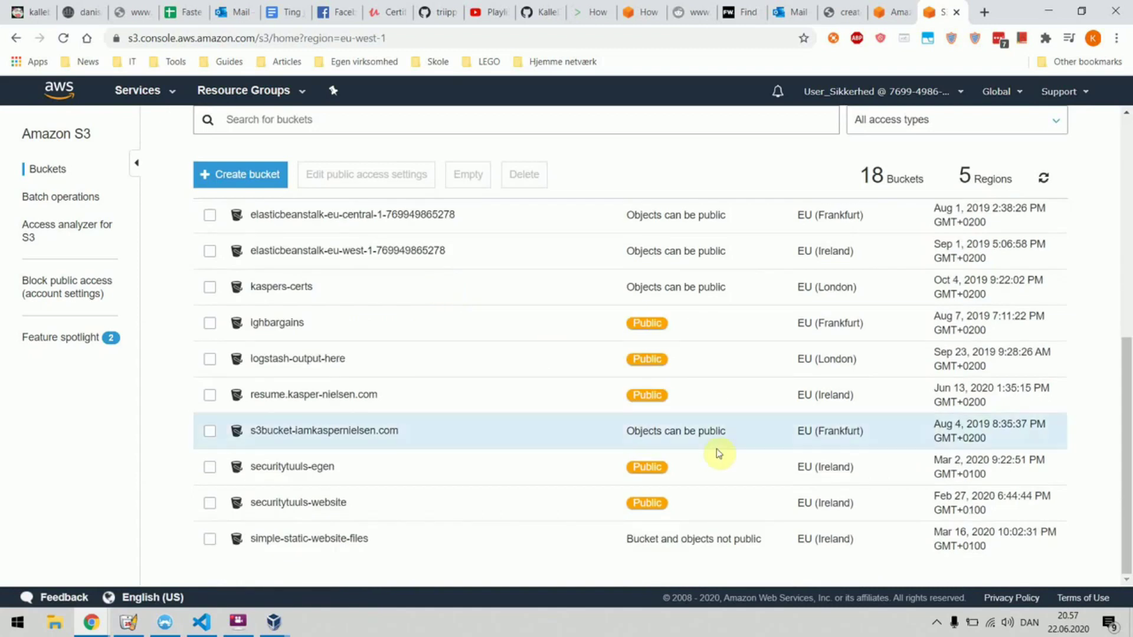
pyautogui.click(295, 538)
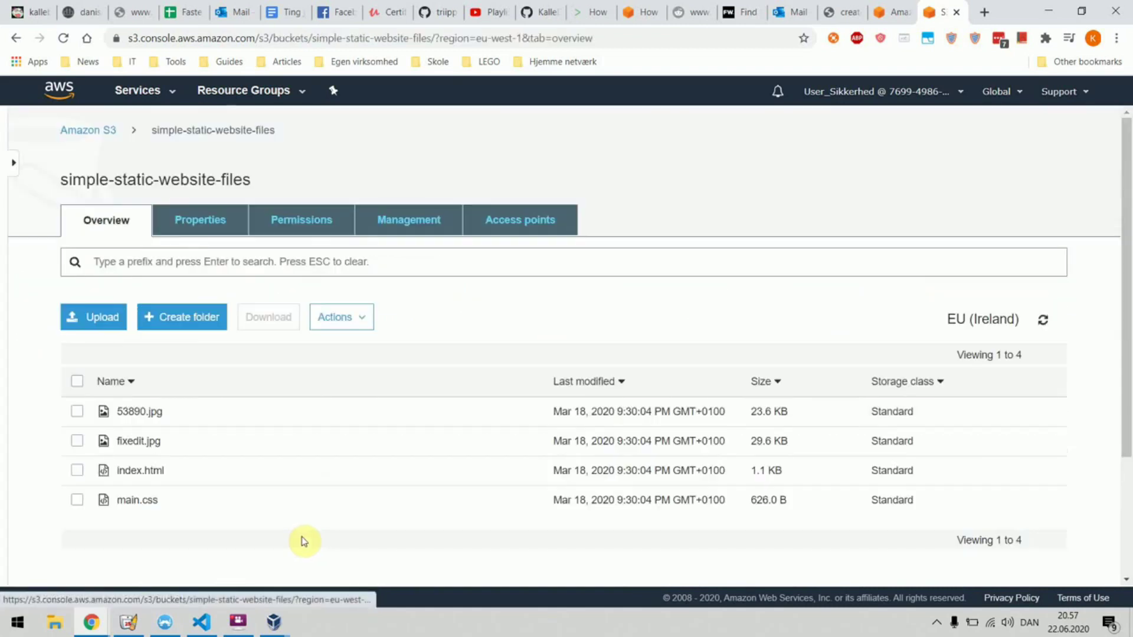
pyautogui.click(195, 228)
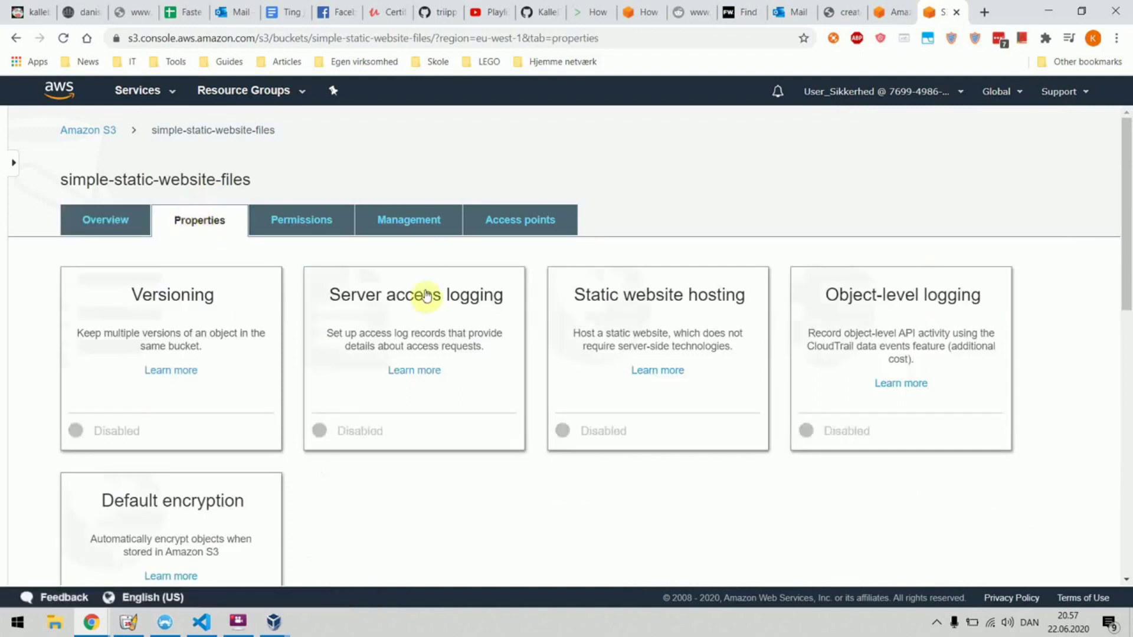
# Enable server access logging on the bucket with cf-templates-1cveff4q6vb69-eu-west-1 as the target bucket and save.
pyautogui.click(424, 307)
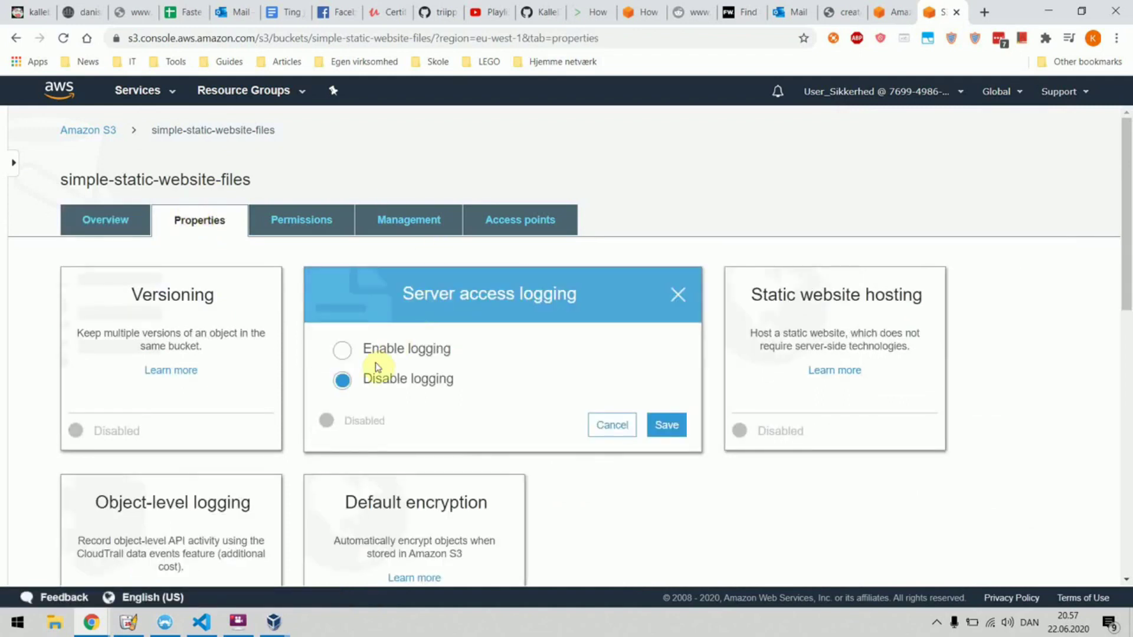
pyautogui.click(344, 353)
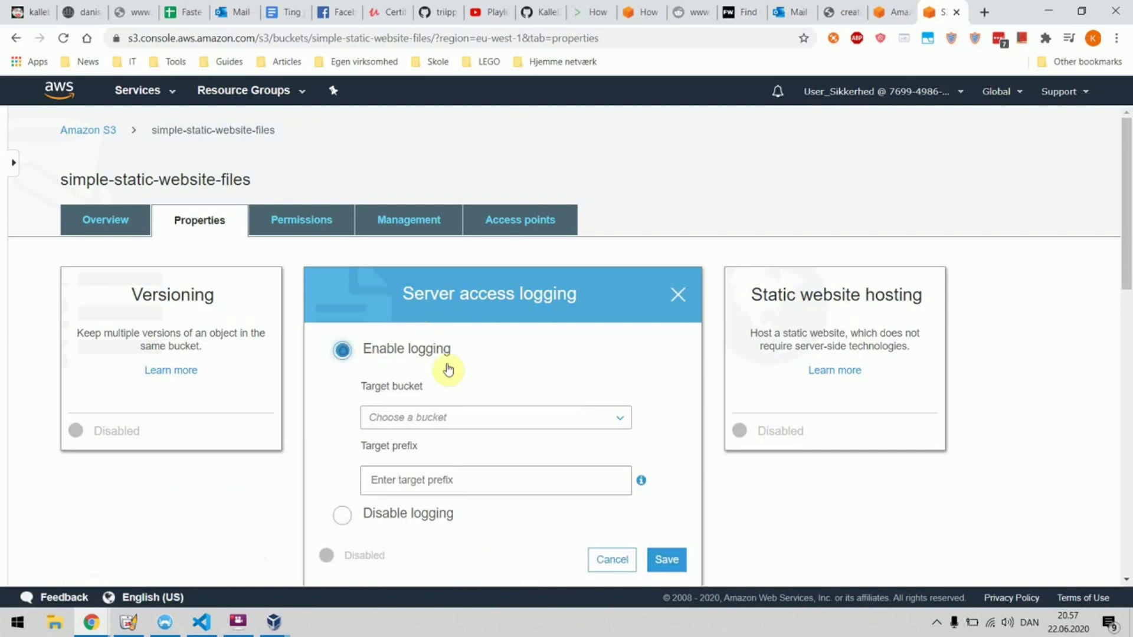
pyautogui.click(466, 420)
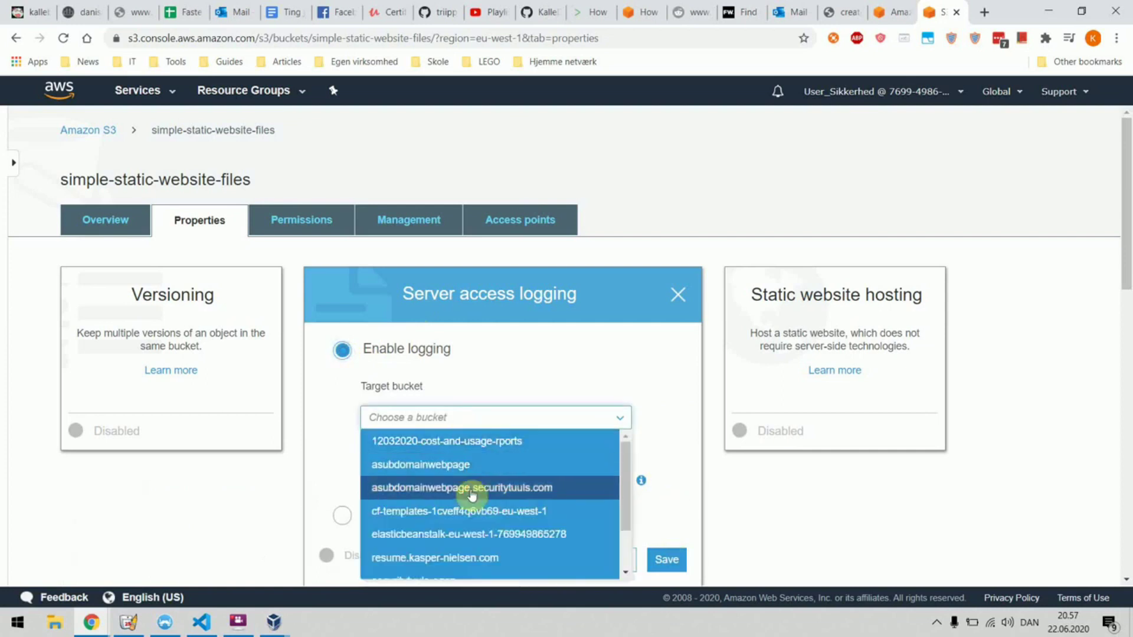
pyautogui.click(466, 511)
pyautogui.click(657, 567)
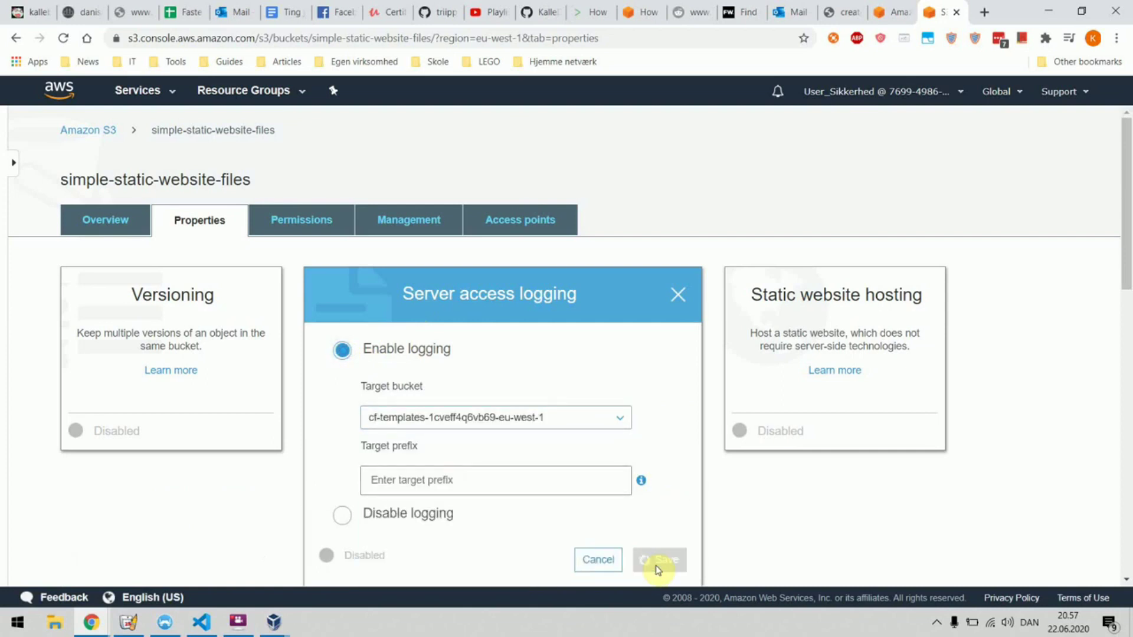
# Disable the bucket's server access logging, save the change, and return to the GuardDuty findings.
pyautogui.click(437, 299)
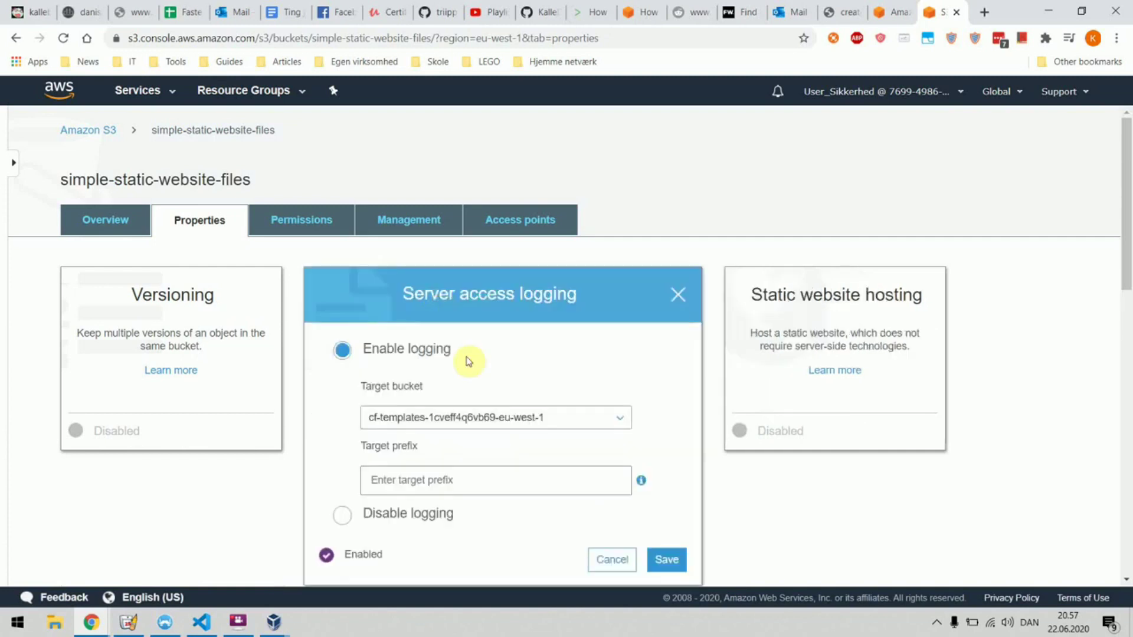
pyautogui.click(388, 517)
pyautogui.click(666, 424)
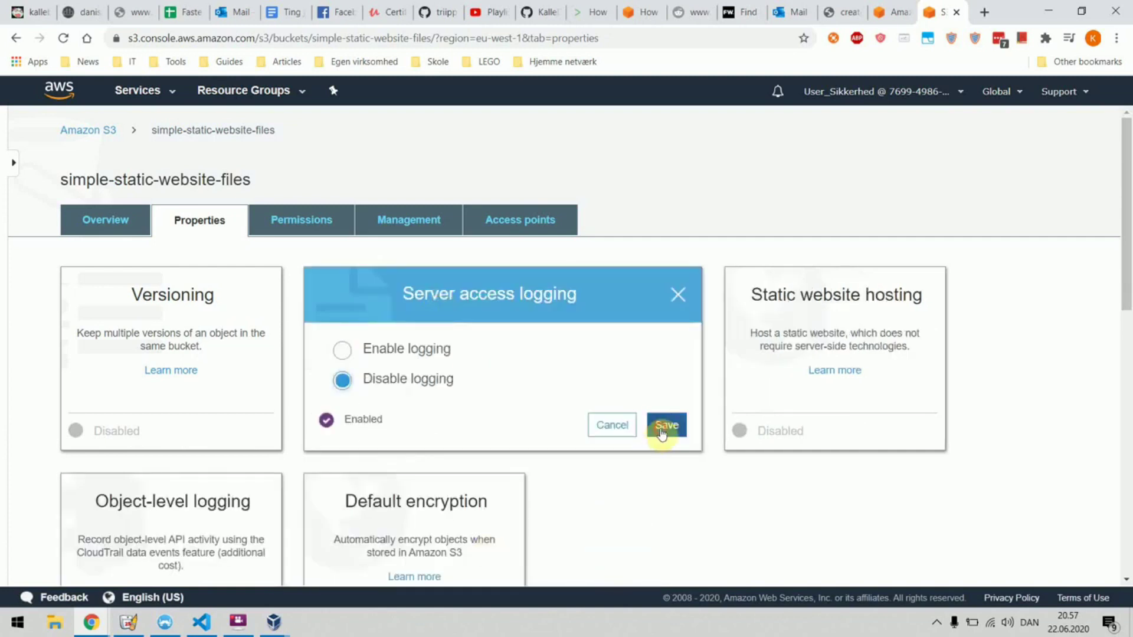
pyautogui.click(135, 91)
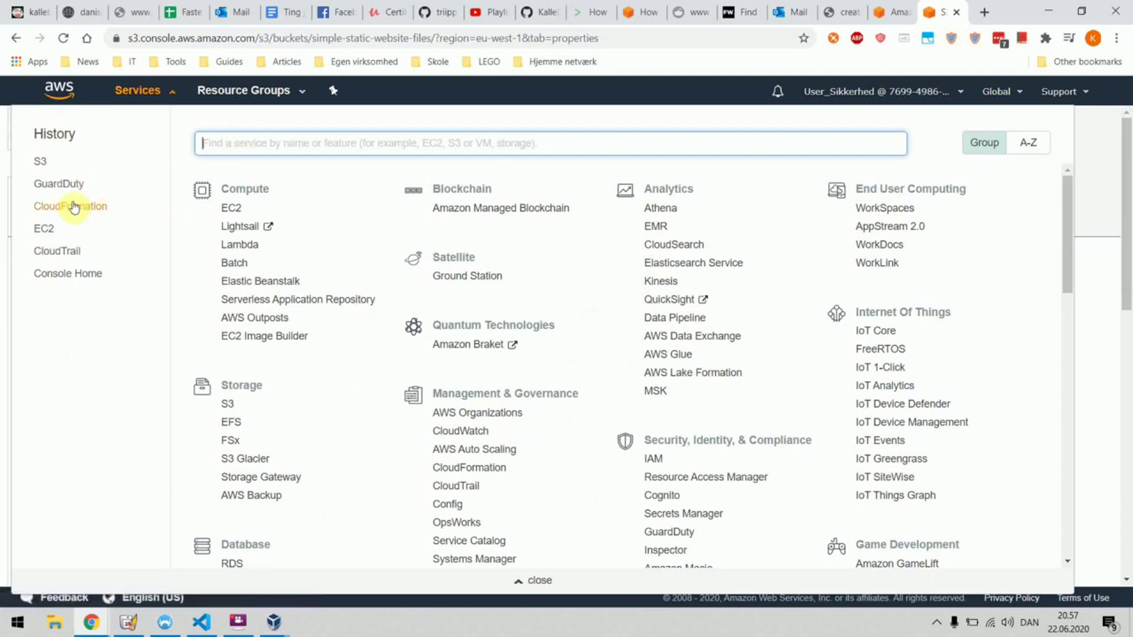
pyautogui.click(70, 184)
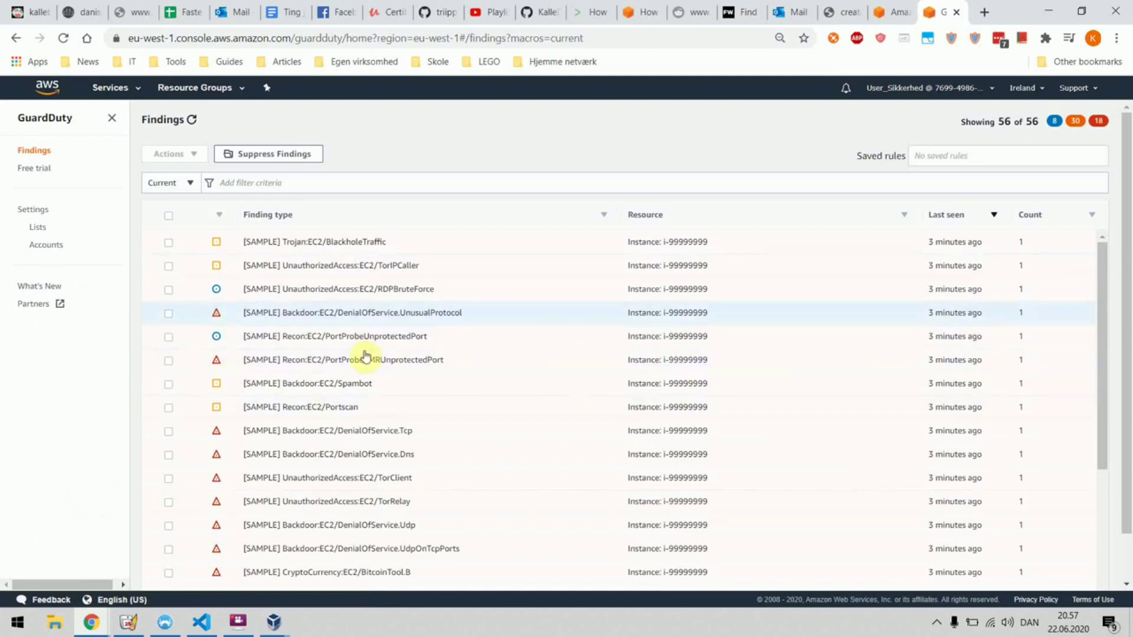
pyautogui.moveTo(235, 628)
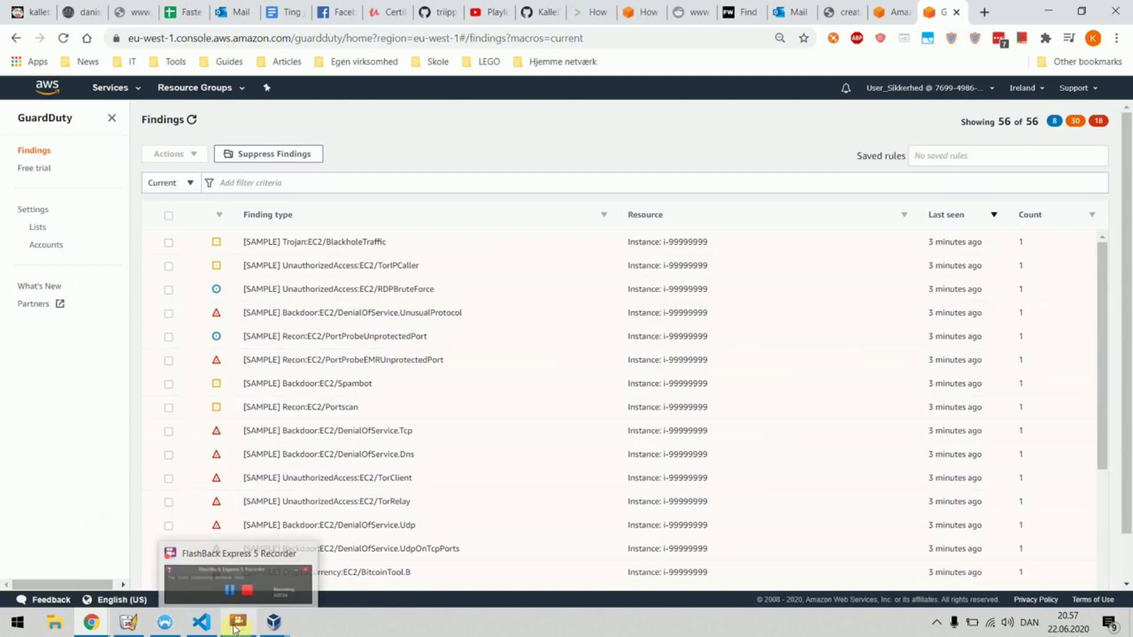
pyautogui.click(235, 627)
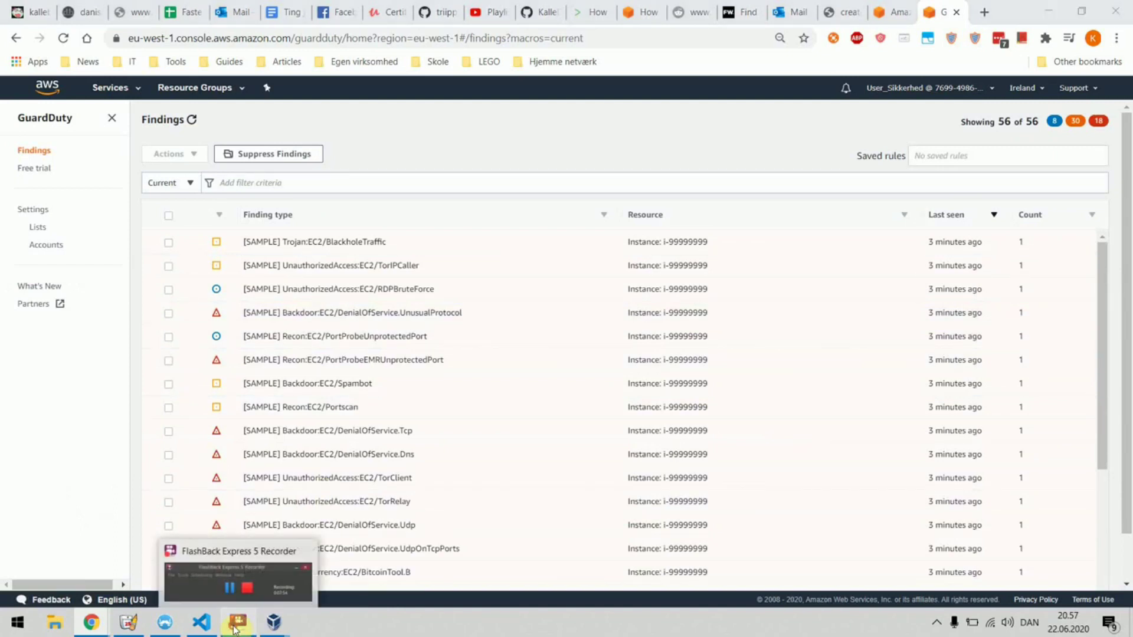
pyautogui.click(690, 303)
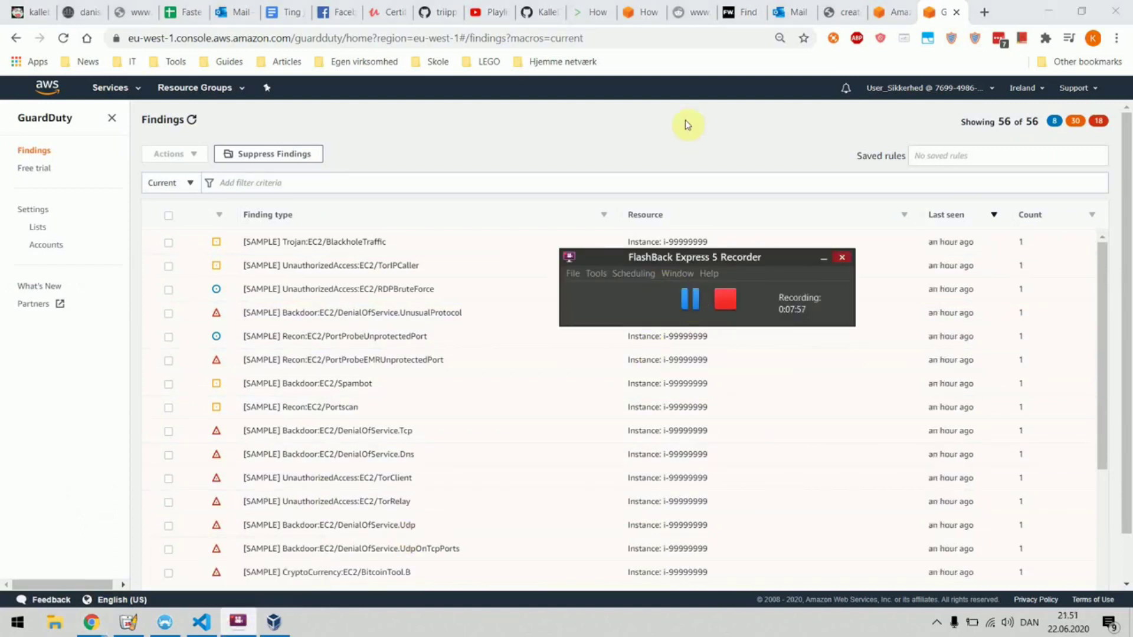
pyautogui.click(685, 122)
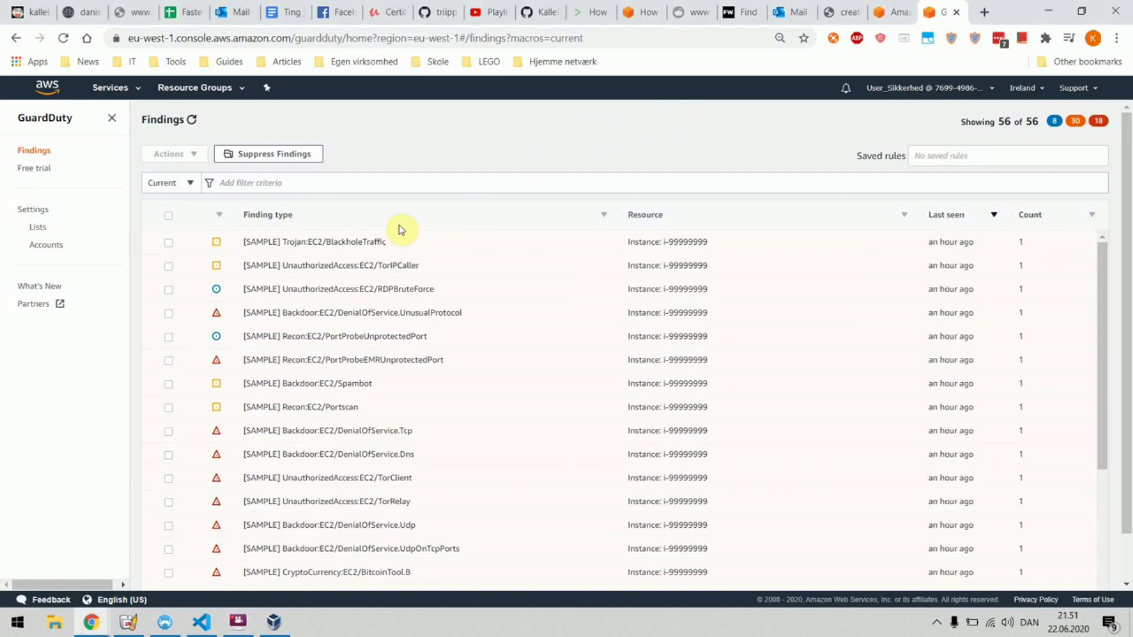
# Refresh the GuardDuty findings and look through the list for a finding about S3 server access logging.
pyautogui.click(193, 122)
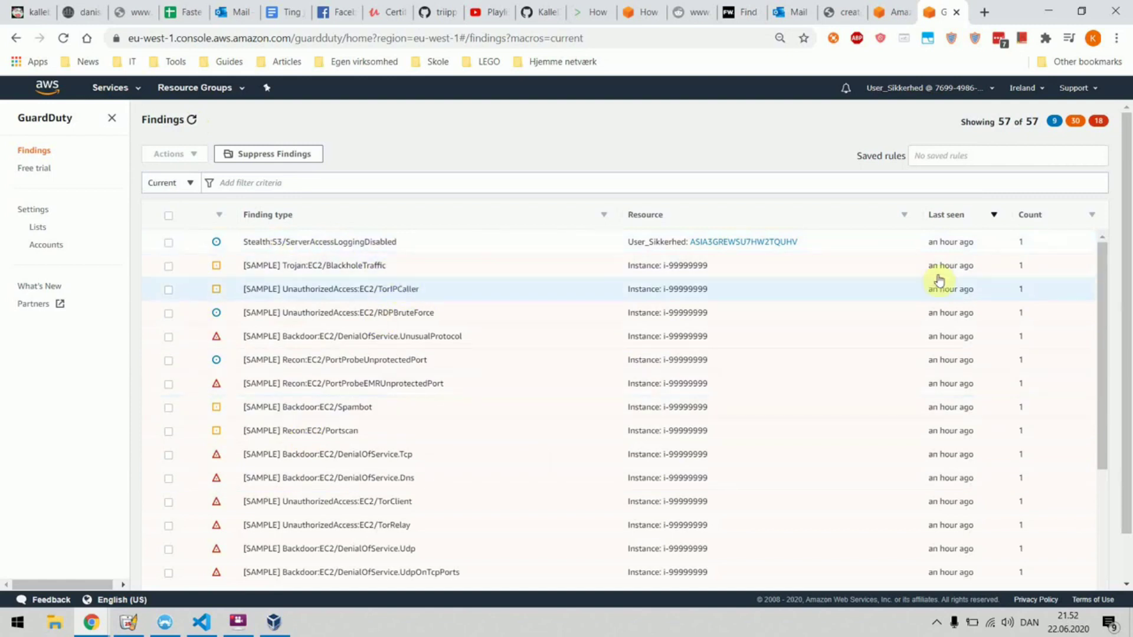
pyautogui.moveTo(1102, 266); pyautogui.dragTo(1111, 535)
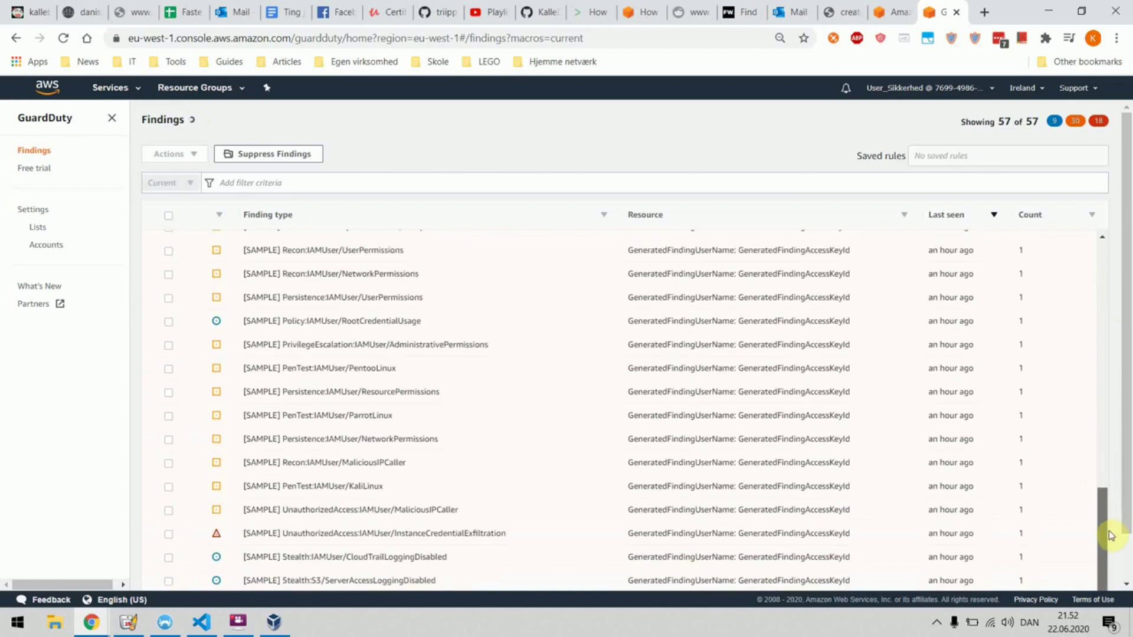
pyautogui.scroll(-3, 1111, 535)
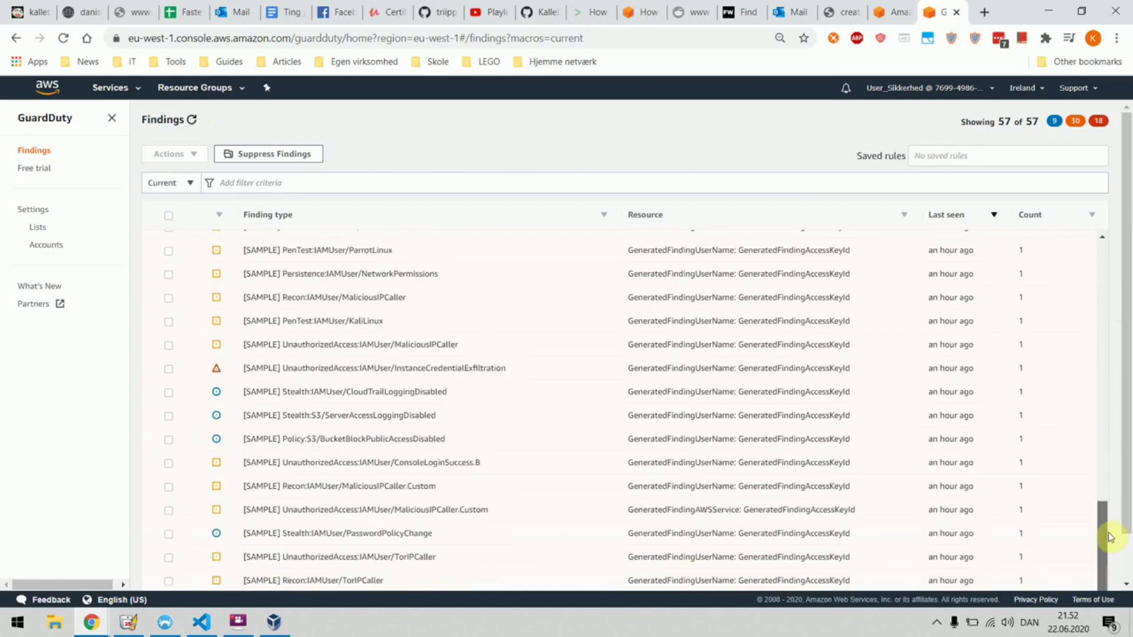
pyautogui.moveTo(1110, 535); pyautogui.dragTo(1125, 214)
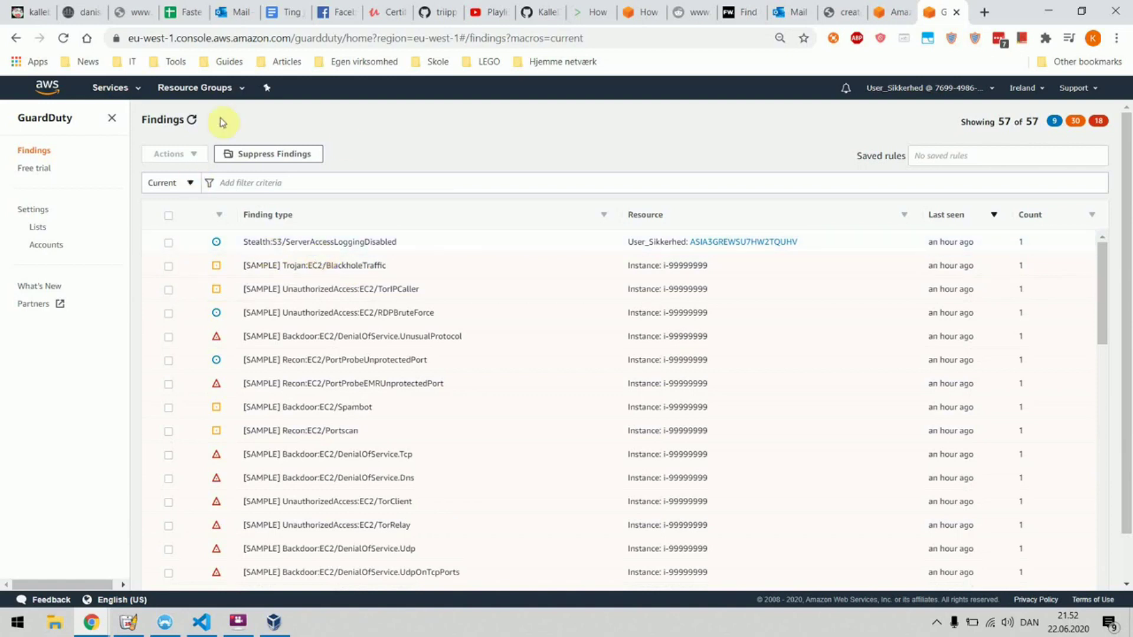
# Review the GuardDuty settings, including the findings export options and the options to suspend or disable the service.
pyautogui.click(109, 89)
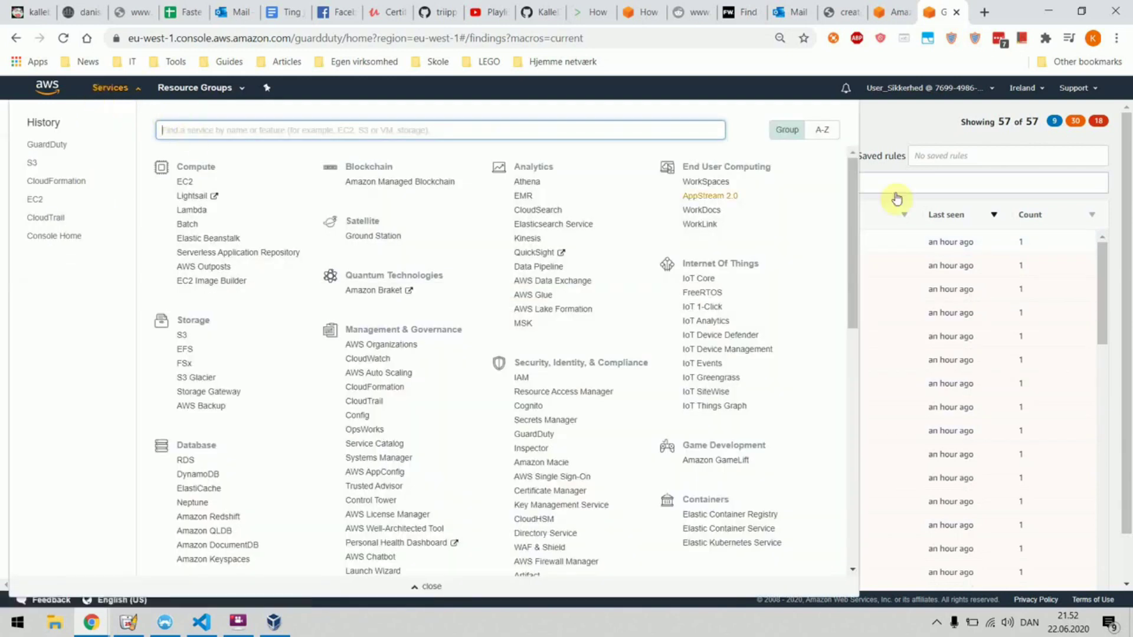
pyautogui.click(930, 125)
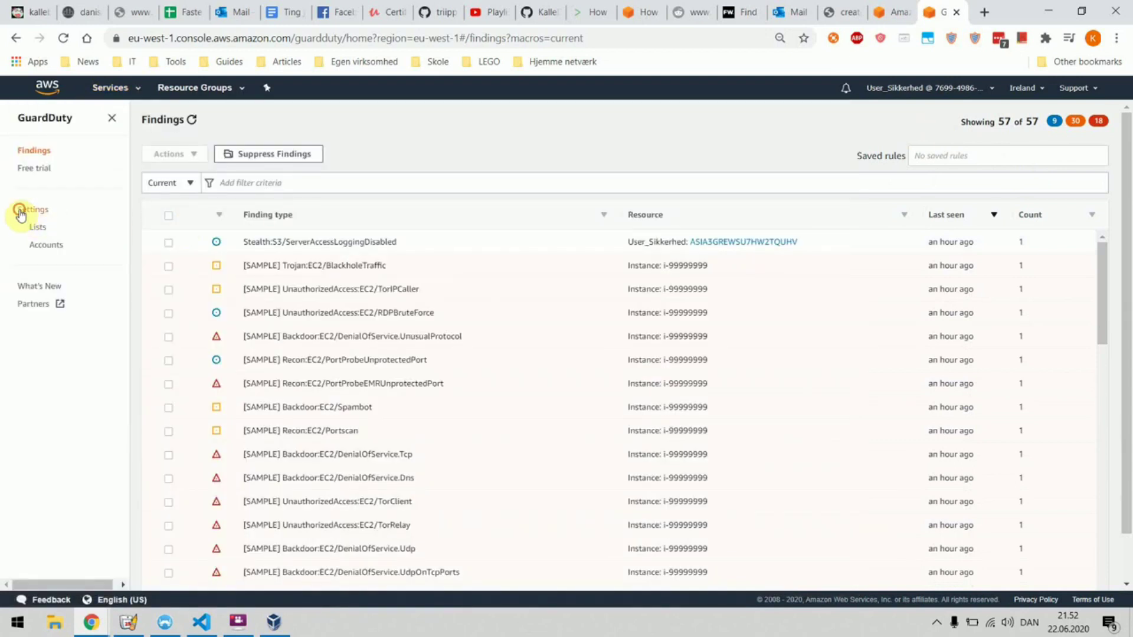
pyautogui.click(20, 211)
pyautogui.scroll(-7, 286, 468)
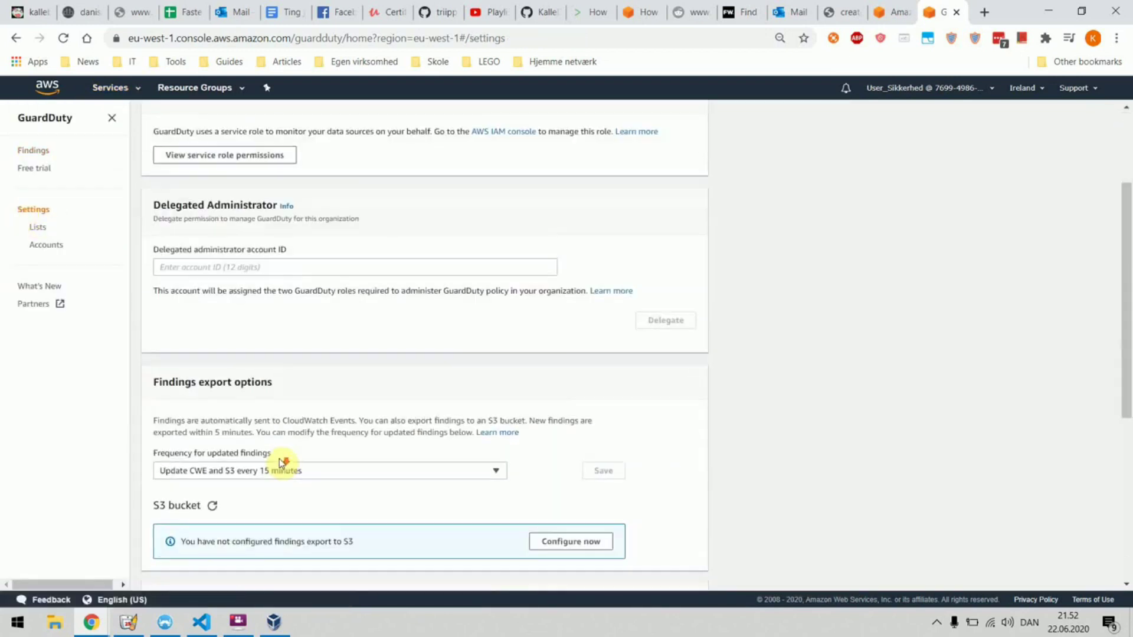
pyautogui.scroll(-1, 333, 426)
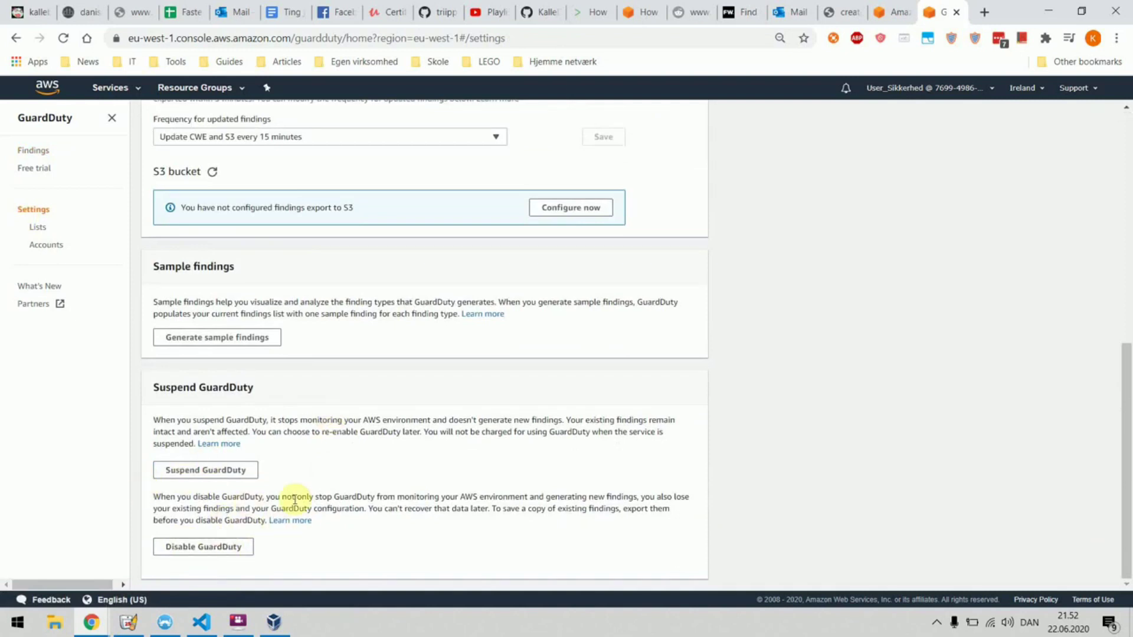
pyautogui.scroll(10, 295, 498)
# Delete the guardduty-enabler stack in CloudFormation.
pyautogui.click(112, 88)
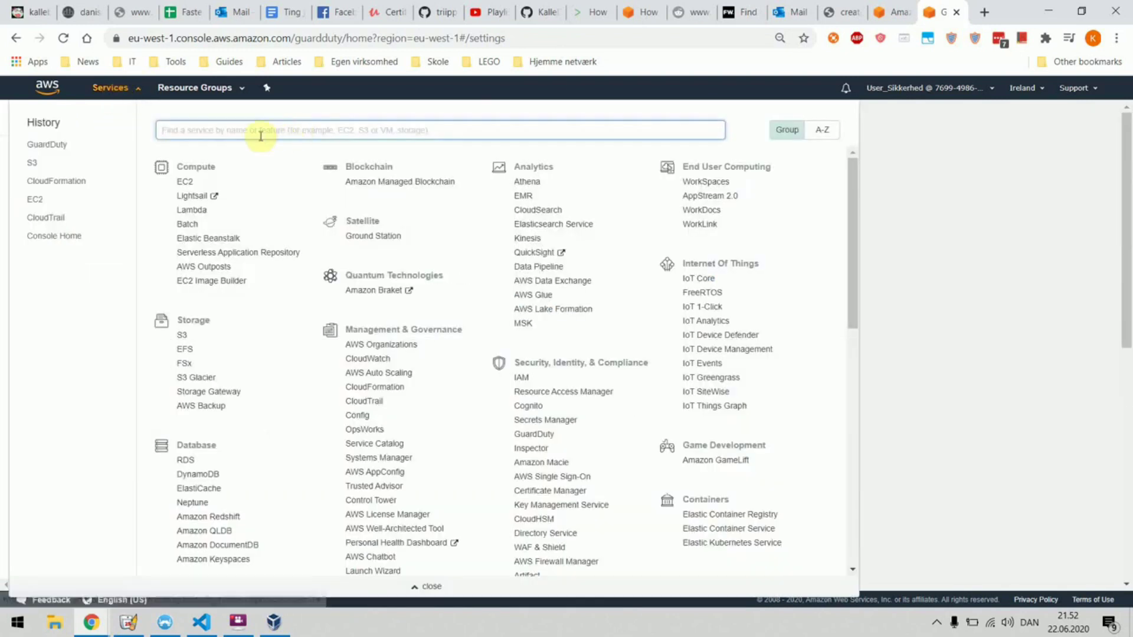
pyautogui.click(67, 183)
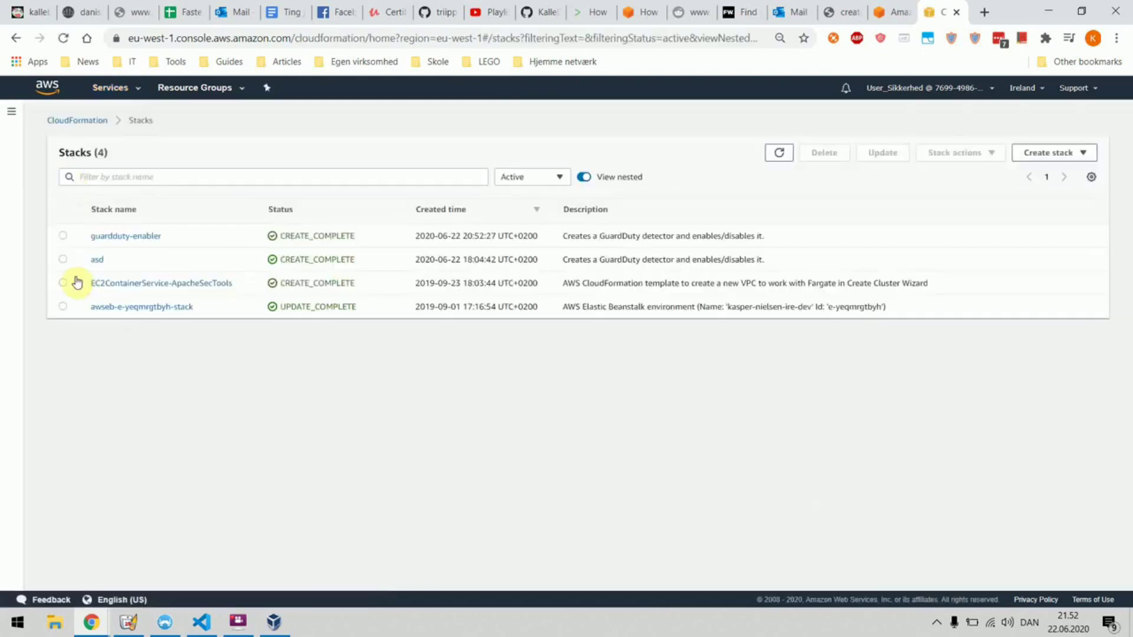
pyautogui.click(63, 236)
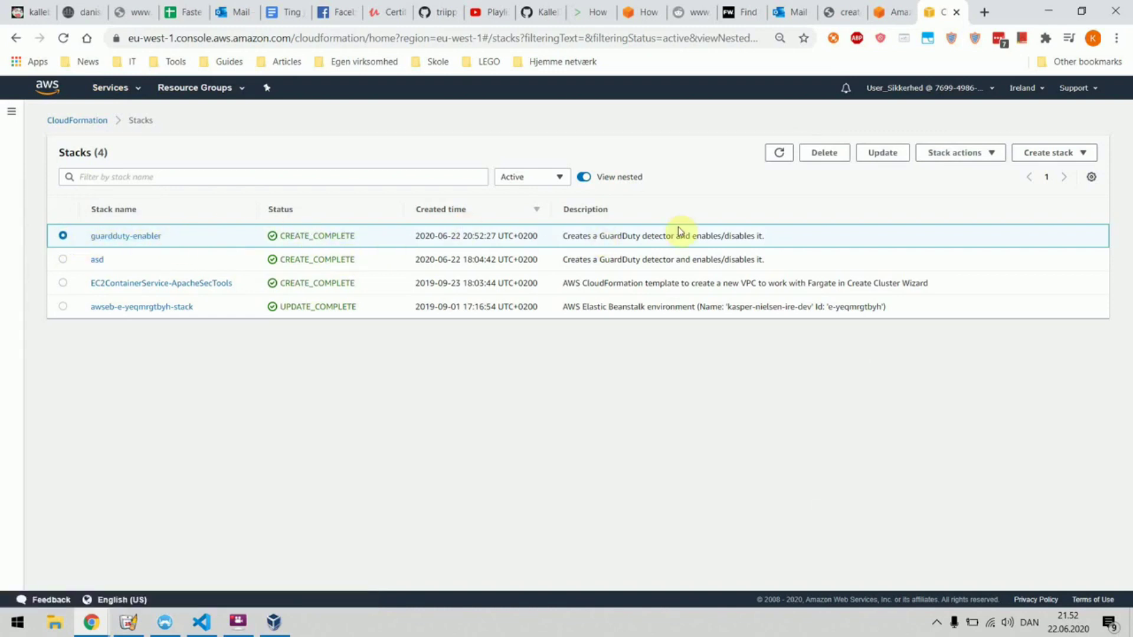
pyautogui.click(824, 152)
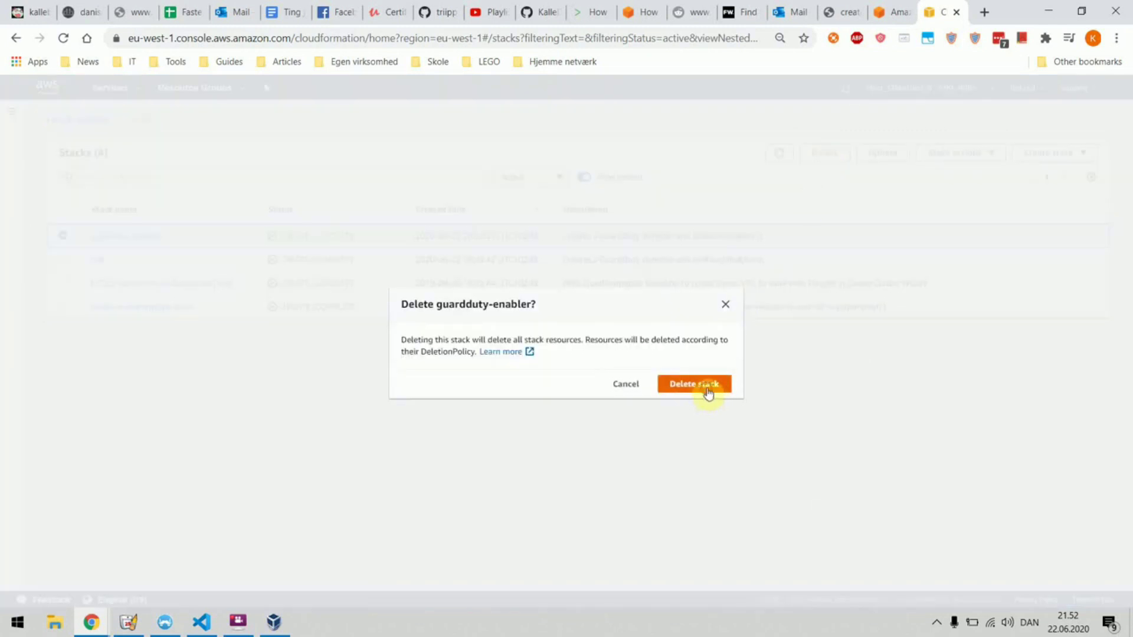
pyautogui.click(708, 394)
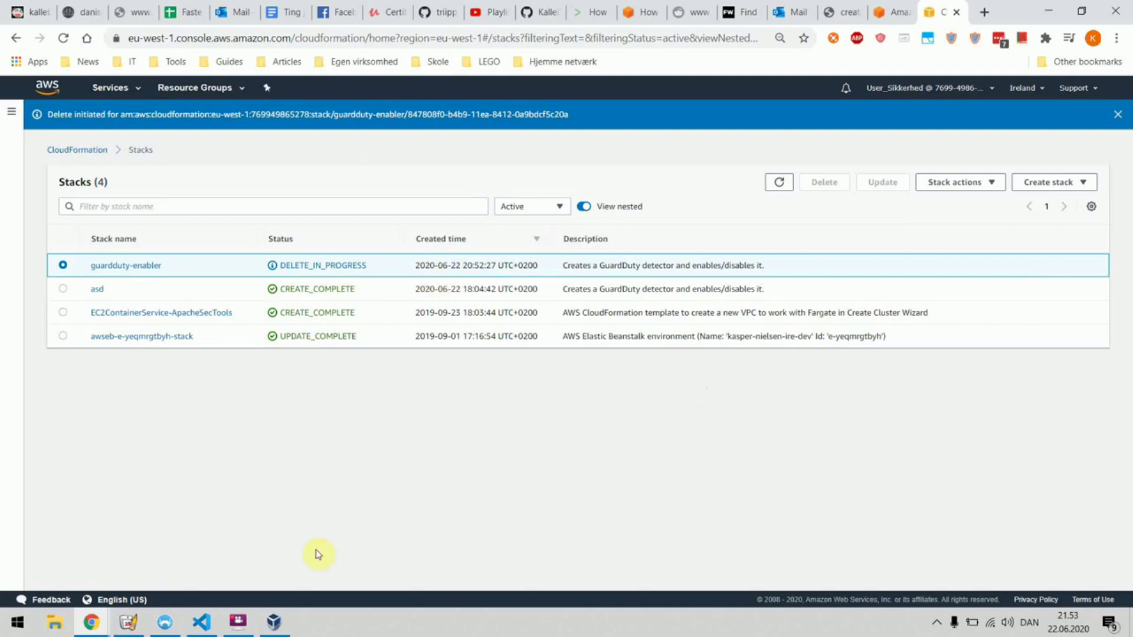
pyautogui.click(197, 625)
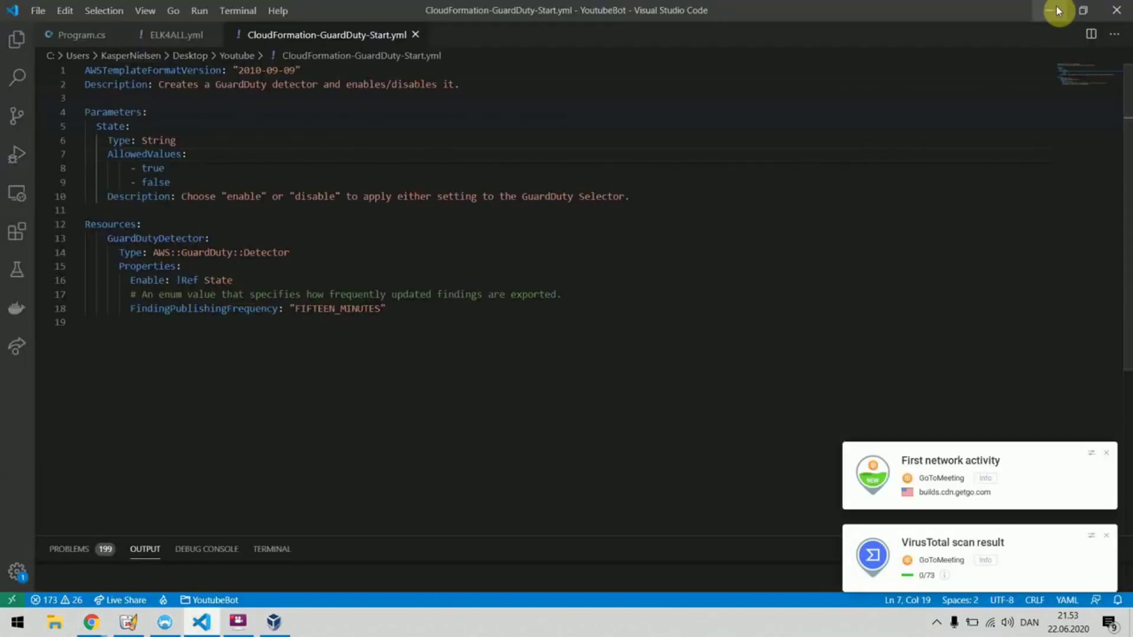
pyautogui.click(1058, 11)
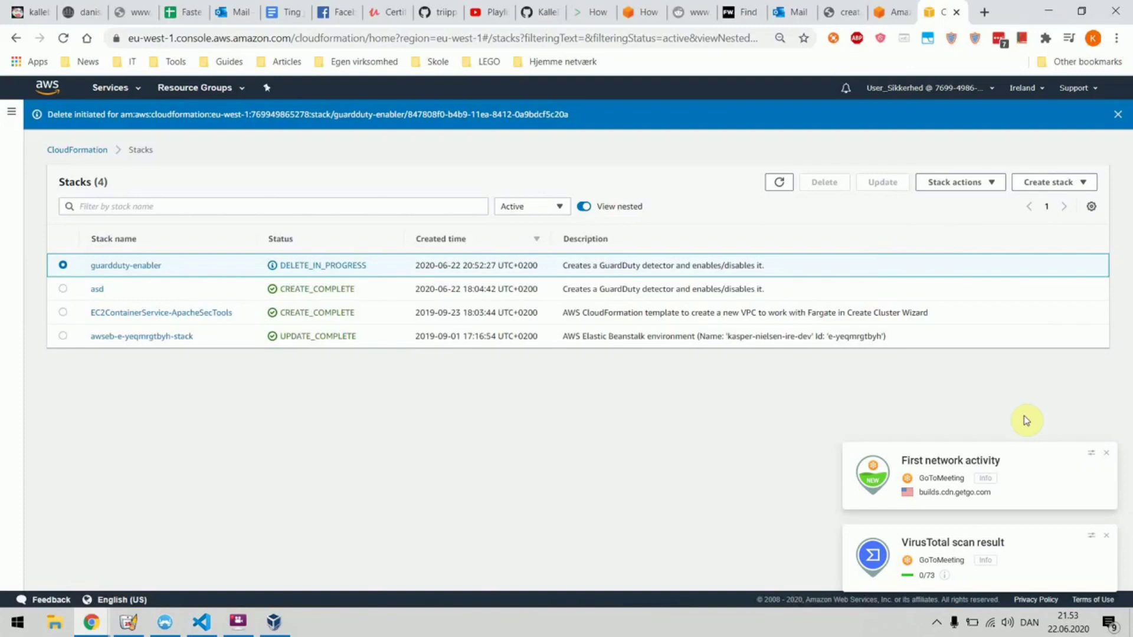
pyautogui.click(1106, 453)
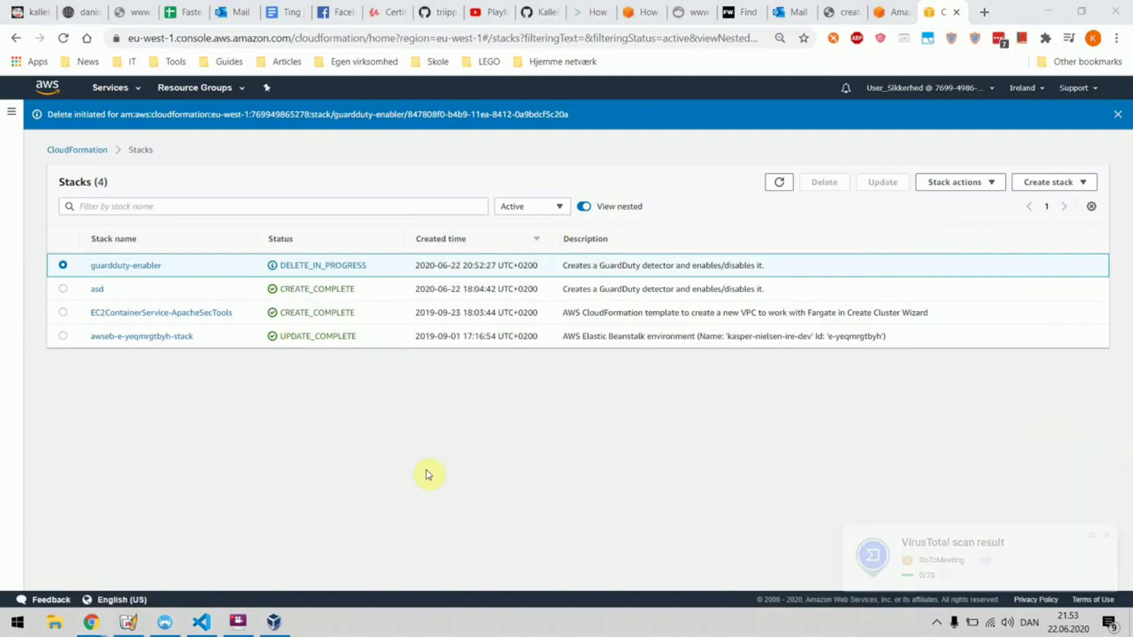
# Refresh the stack list to check the deletion status of guardduty-enabler.
pyautogui.click(384, 465)
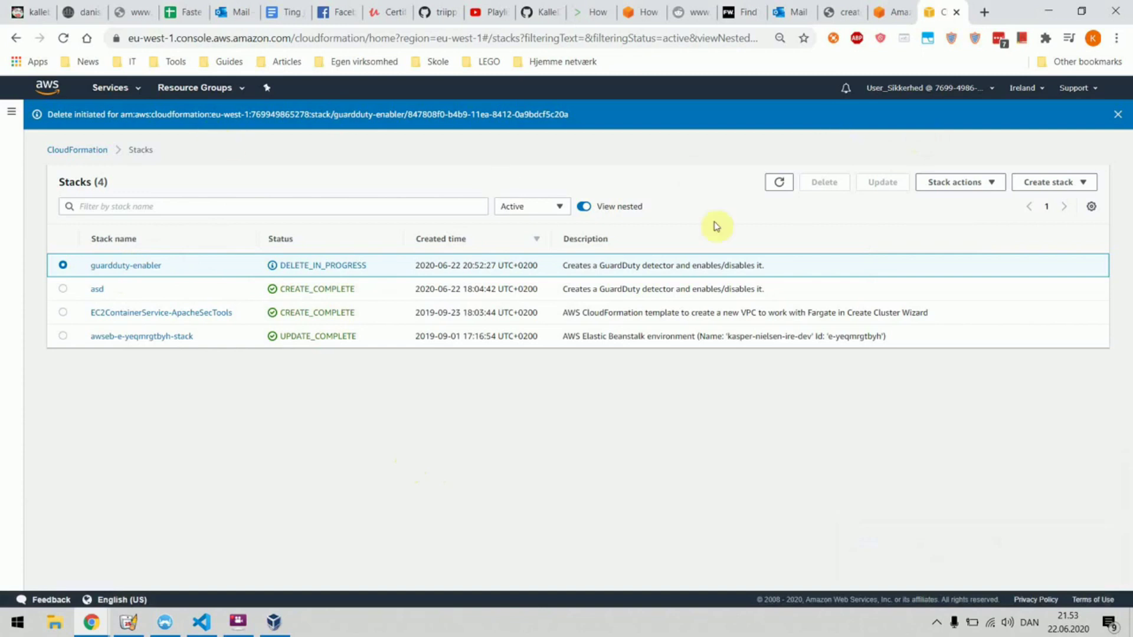
pyautogui.moveTo(282, 267); pyautogui.dragTo(366, 265)
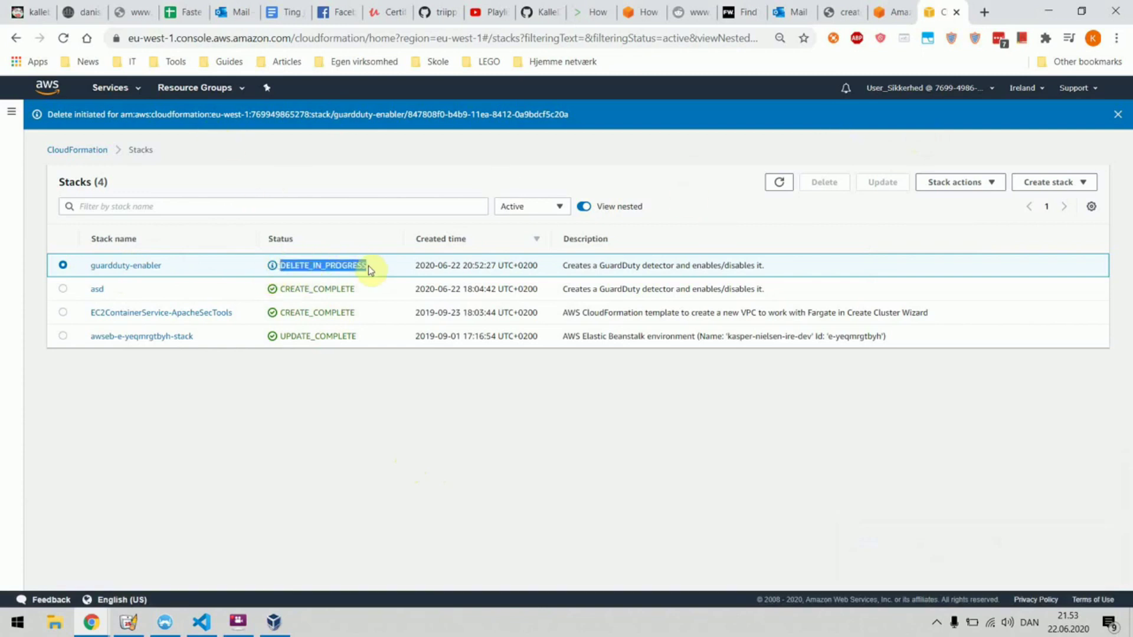
pyautogui.click(776, 183)
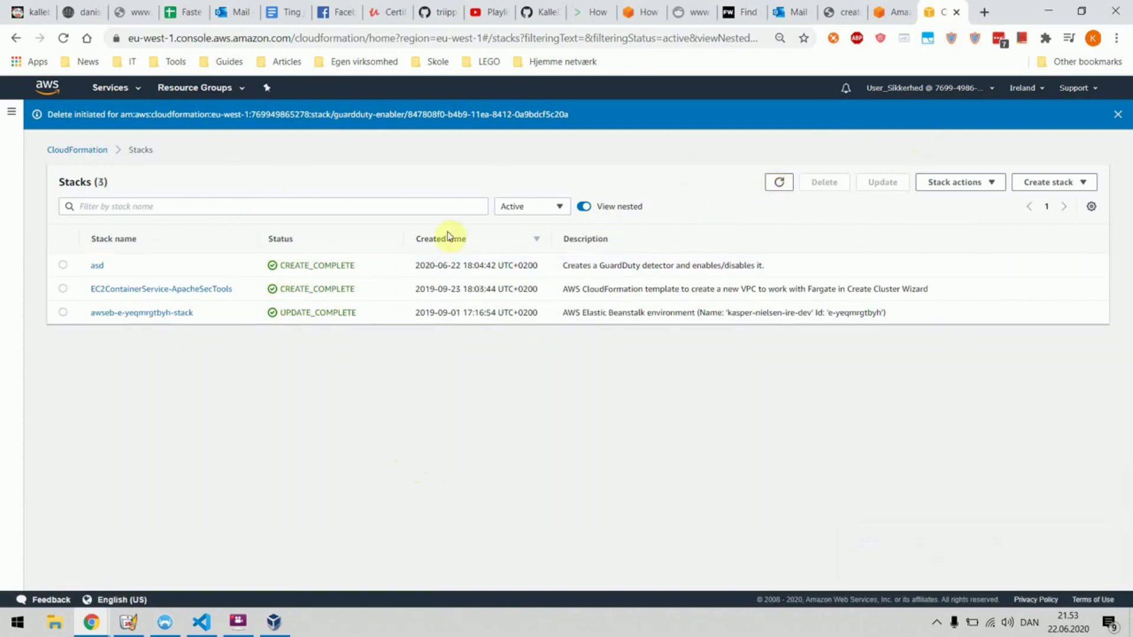
# Open GuardDuty and check whether the service is still enabled, viewing its onboarding page and returning to the welcome page.
pyautogui.click(109, 88)
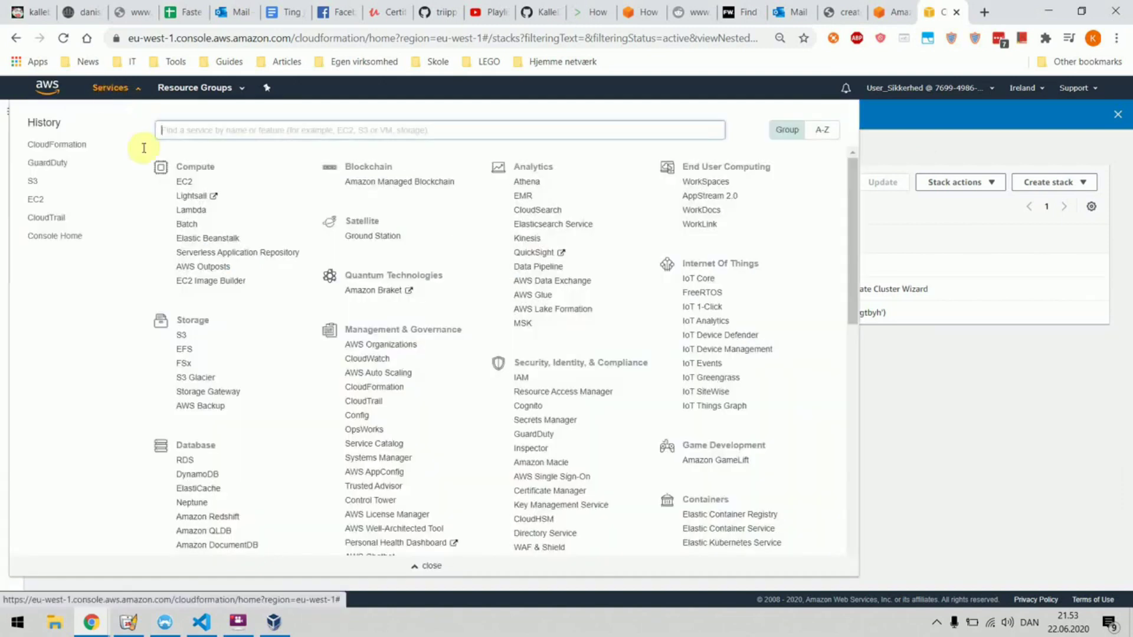
pyautogui.click(43, 163)
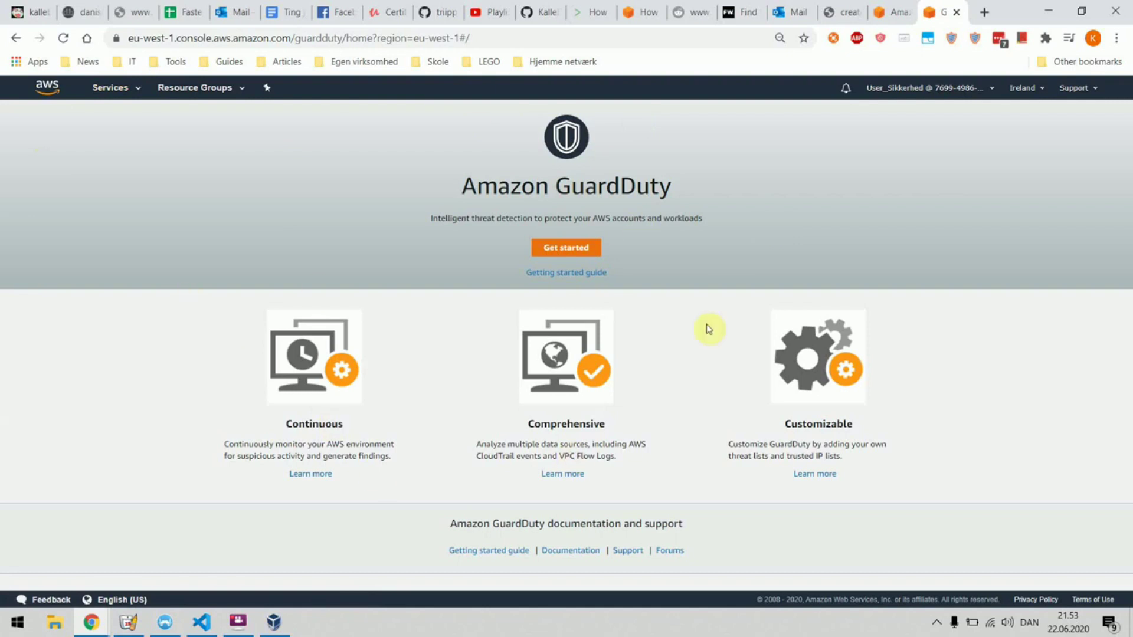
pyautogui.click(566, 248)
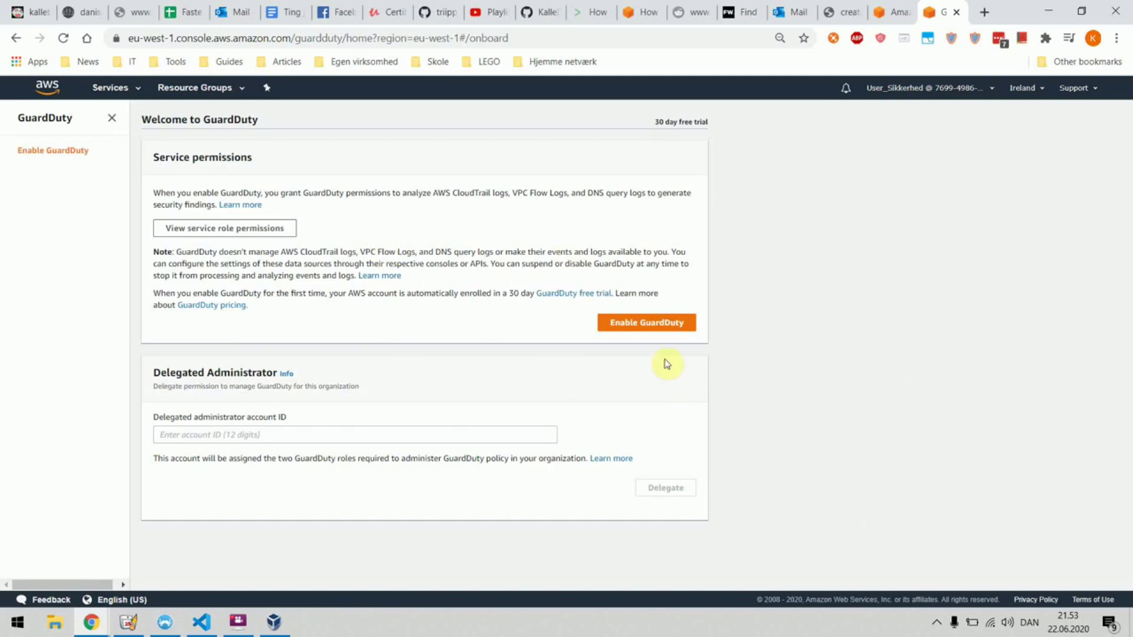
pyautogui.click(20, 40)
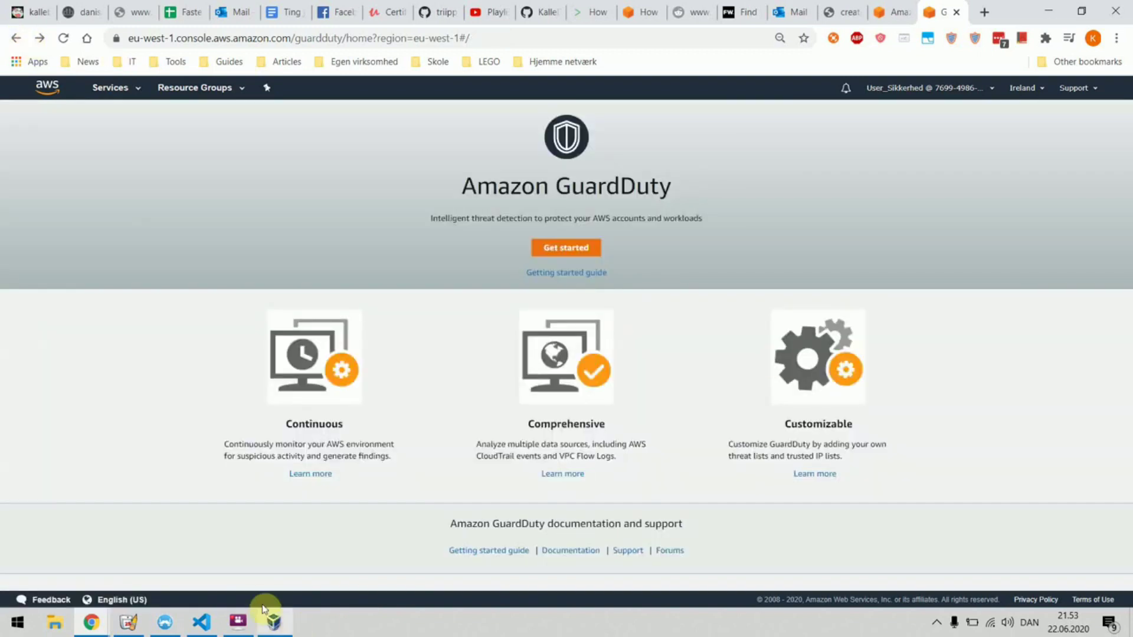
# Switch to Visual Studio Code to review the CloudFormation-GuardDuty-Start.yml template, and return to the GuardDuty page in the browser.
pyautogui.click(201, 623)
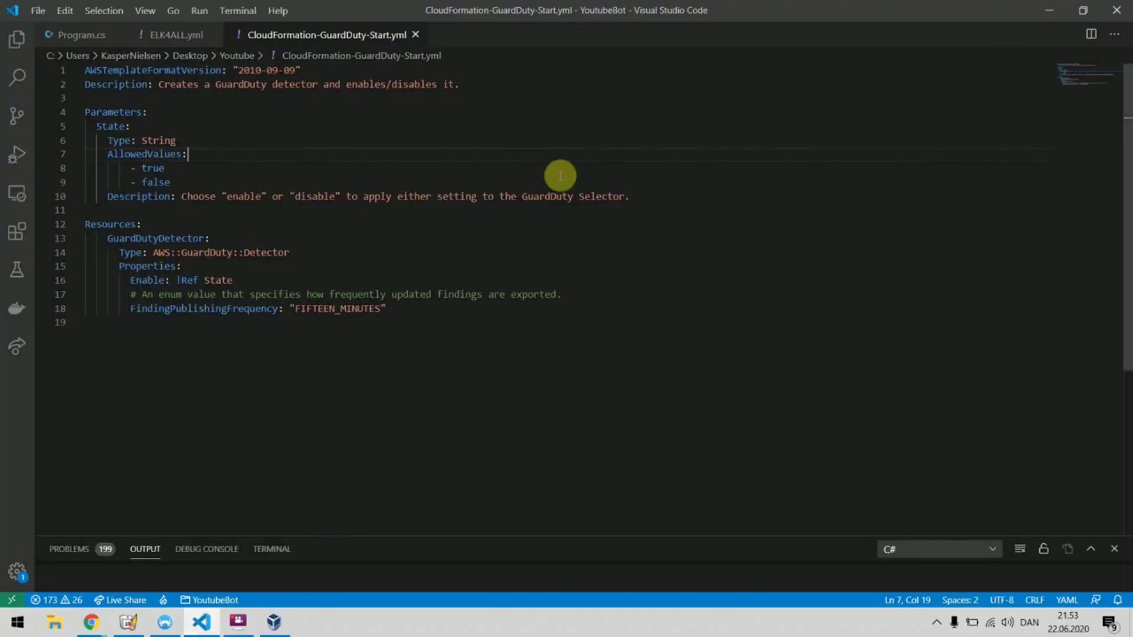
pyautogui.click(1046, 16)
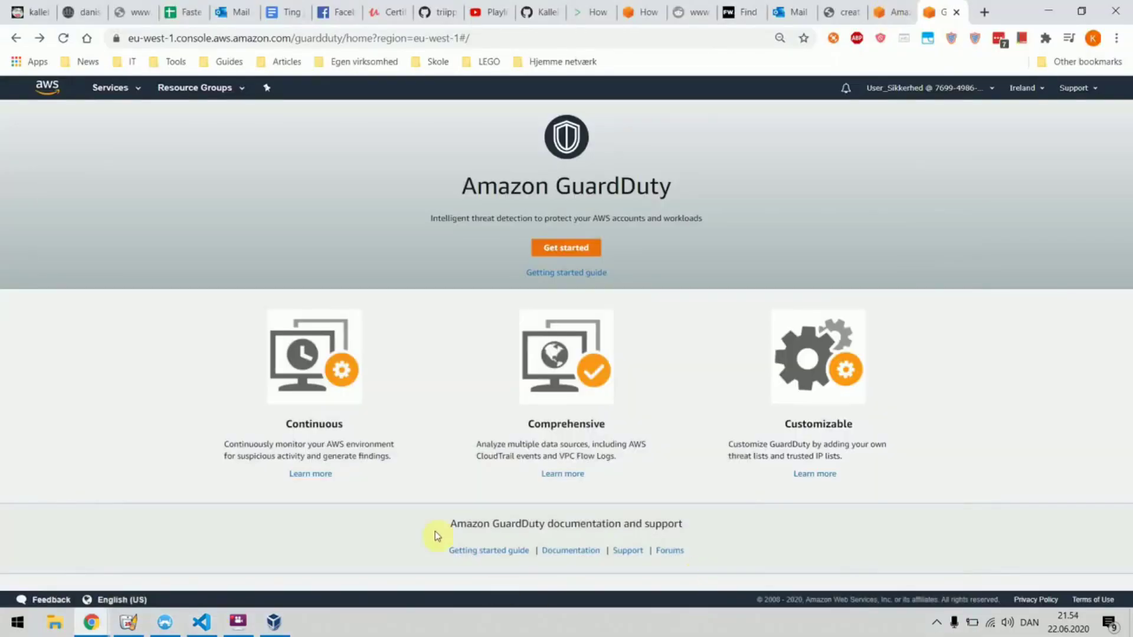
pyautogui.click(239, 624)
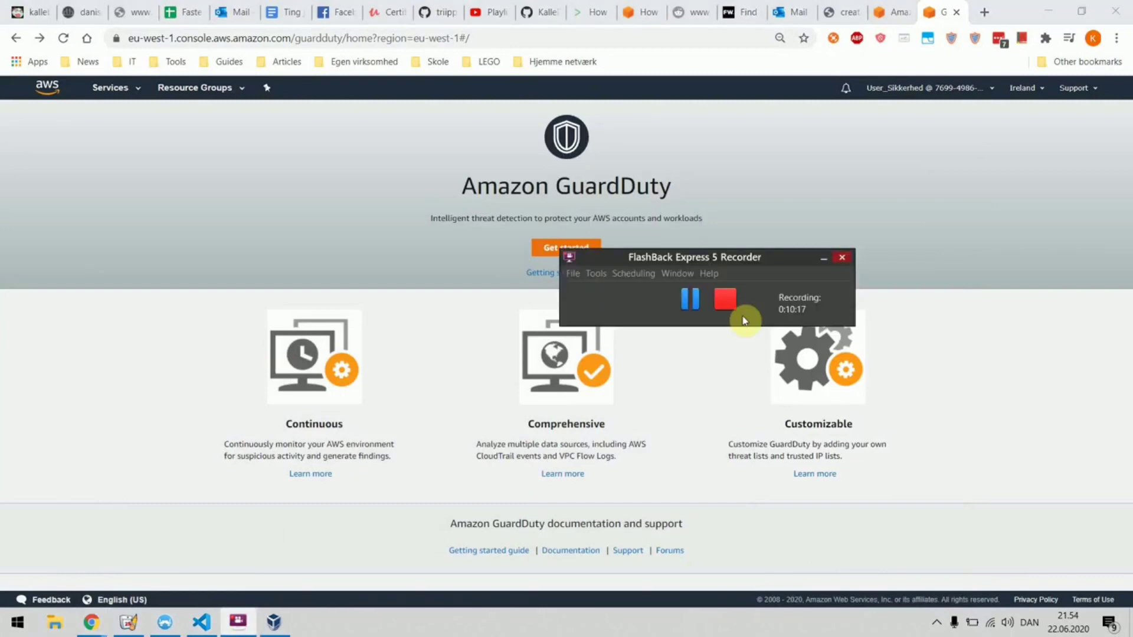